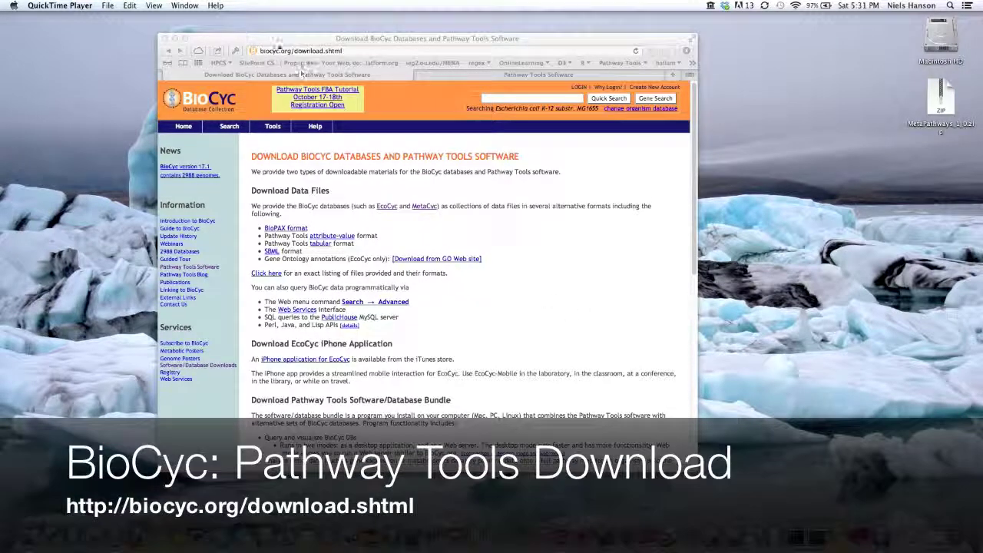
Focus the BioCyc download page in Safari and scroll down to the Pathway Tools bundle heading.
click(274, 52)
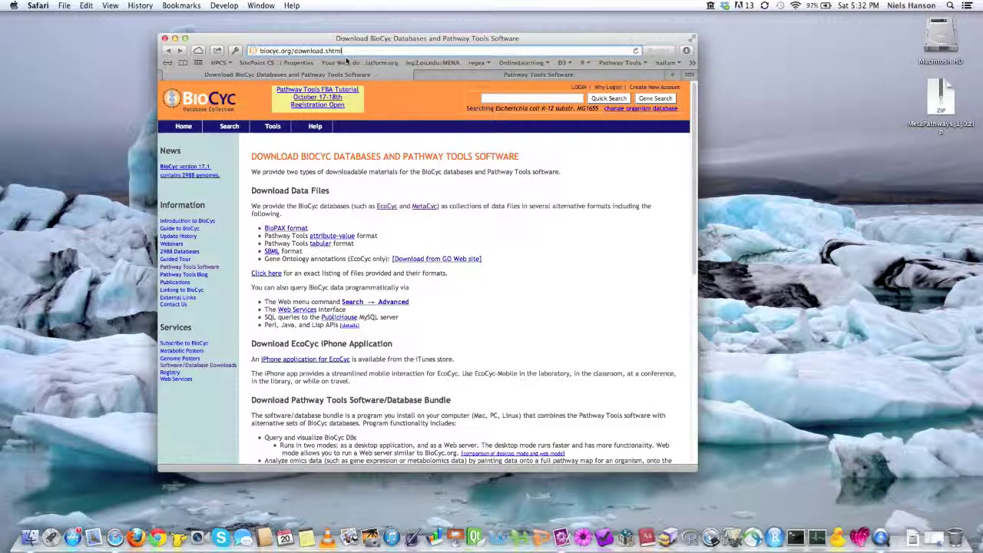
click(349, 157)
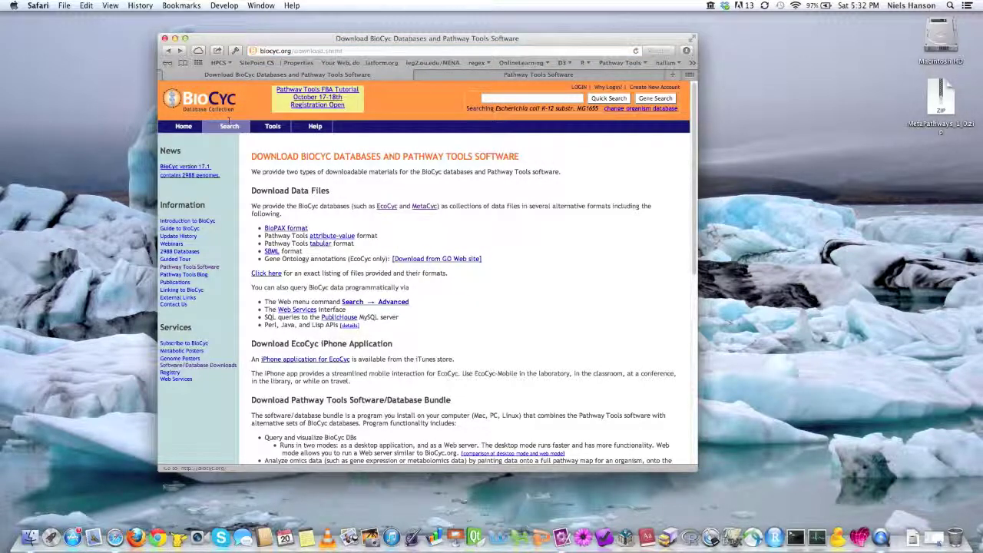
scroll(339, 201, down, 3)
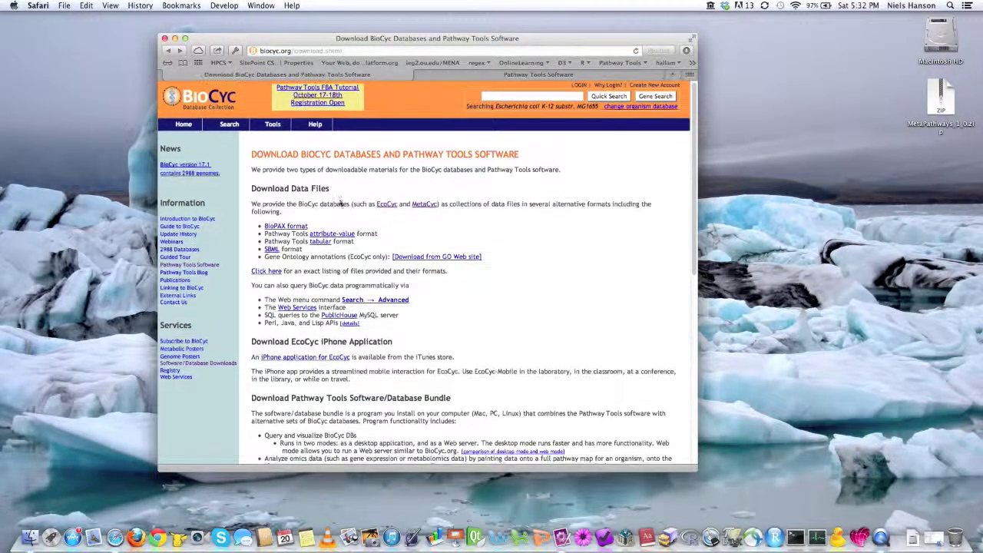
scroll(340, 212, down, 2)
drag(248, 333, 455, 333)
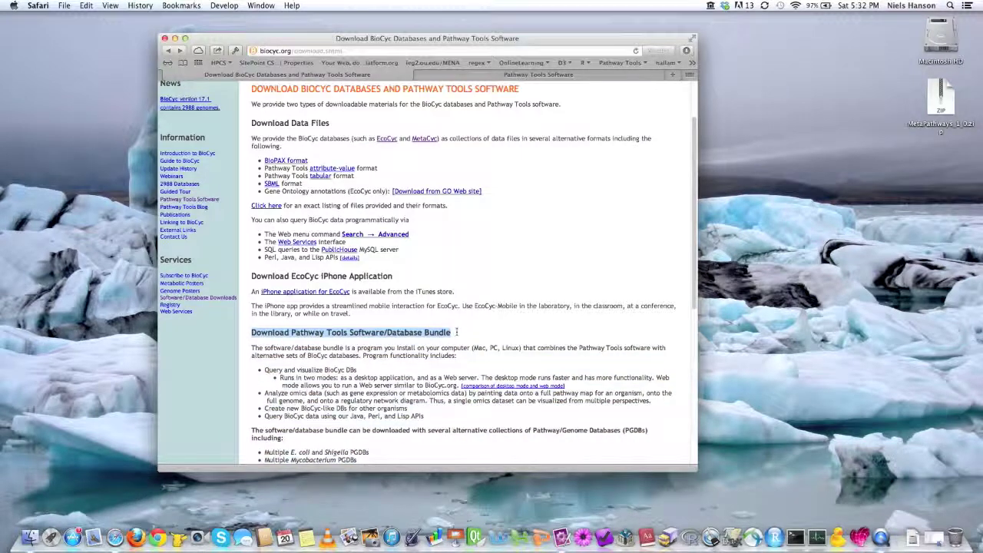
click(445, 339)
Scroll on to the How to Obtain Downloads table and highlight the Complete License terms.
scroll(441, 345, down, 5)
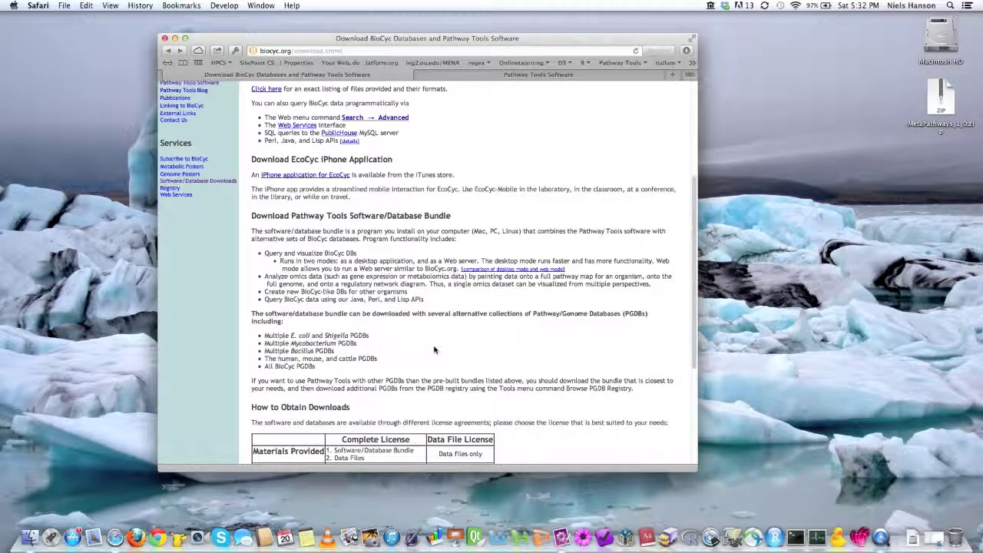
scroll(434, 350, down, 4)
scroll(415, 346, down, 2)
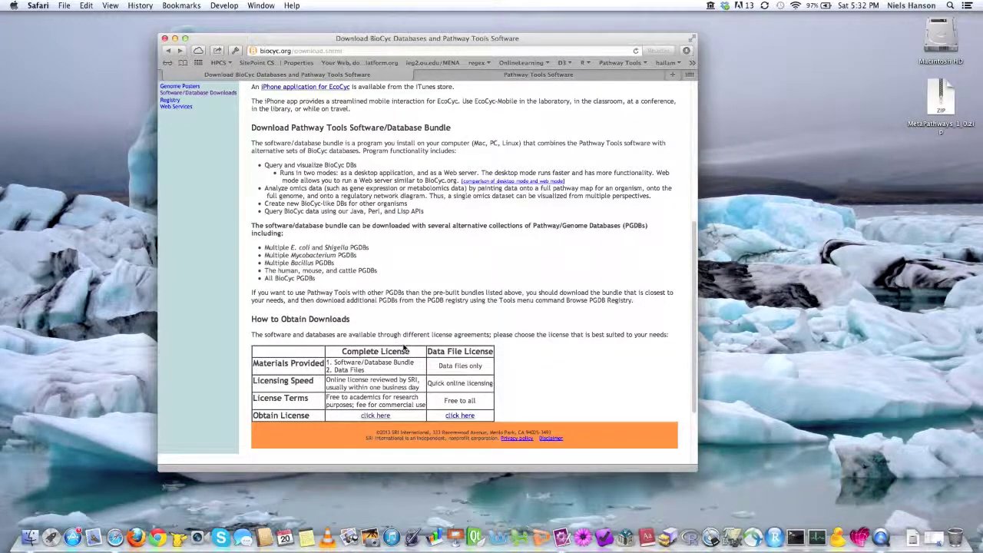
drag(338, 347, 411, 347)
click(407, 349)
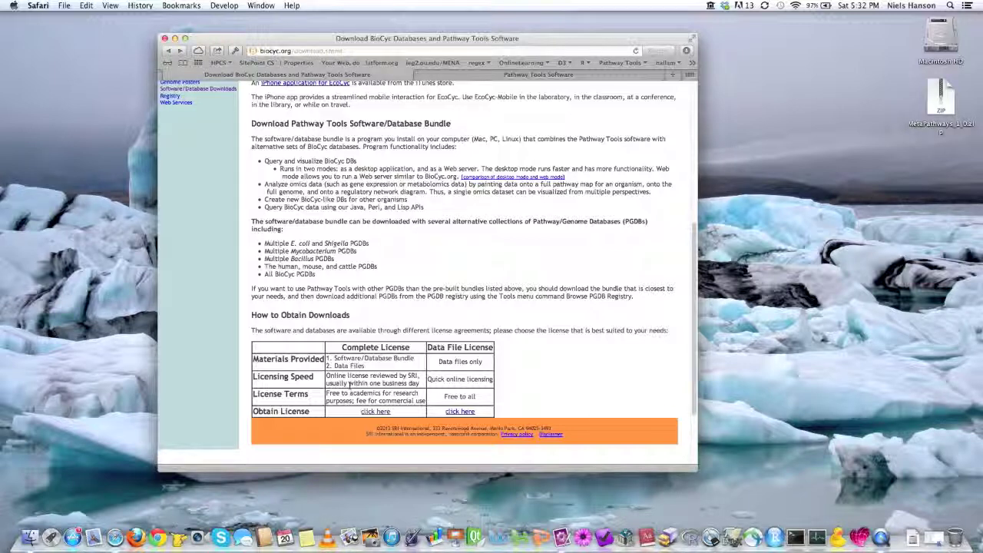
drag(330, 392, 426, 401)
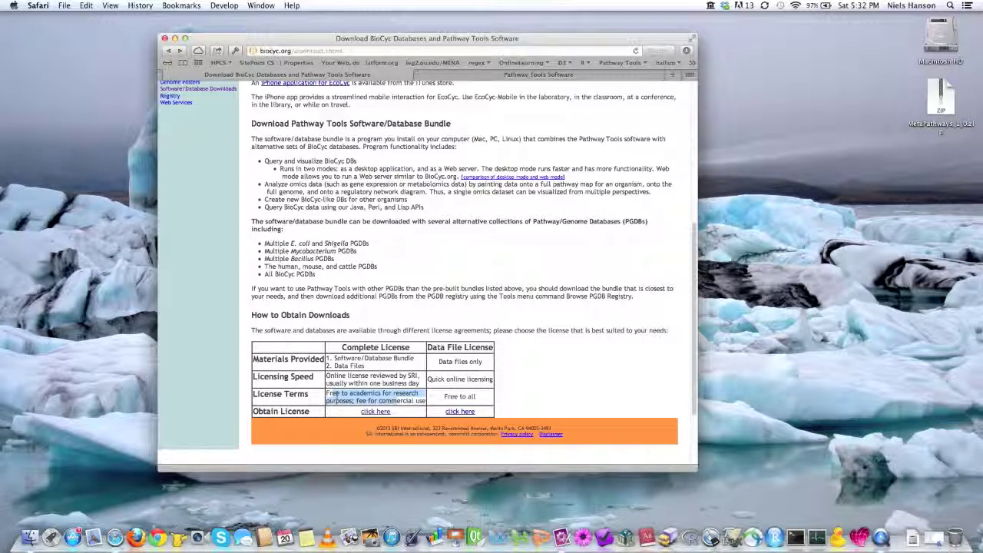
click(347, 417)
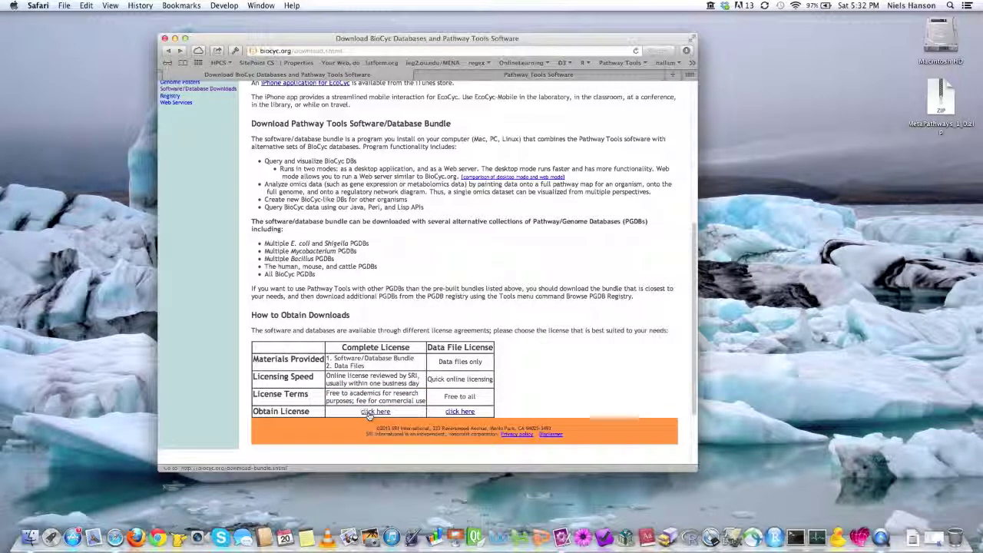
Follow the Complete License and Academic links, then pick University of British Columbia as organization.
click(372, 412)
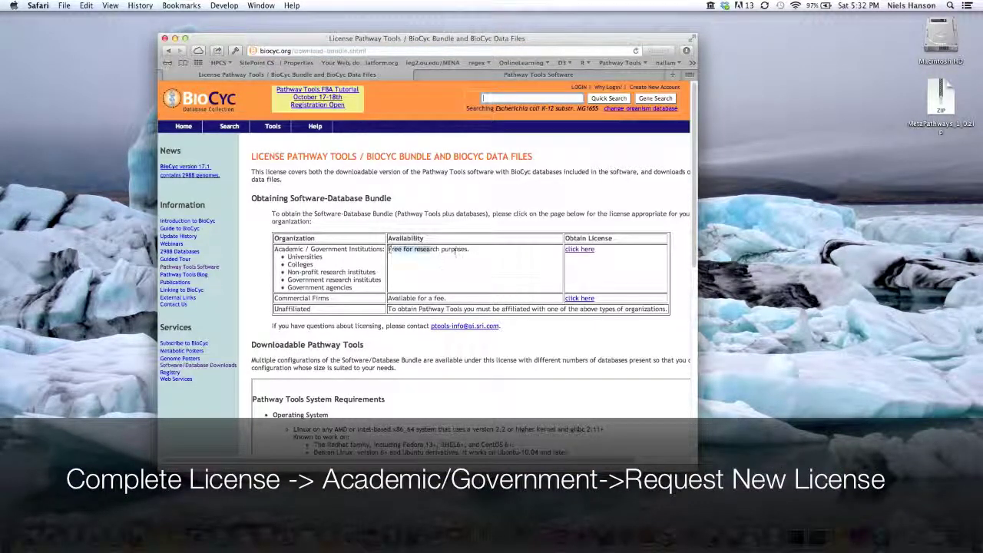
click(572, 251)
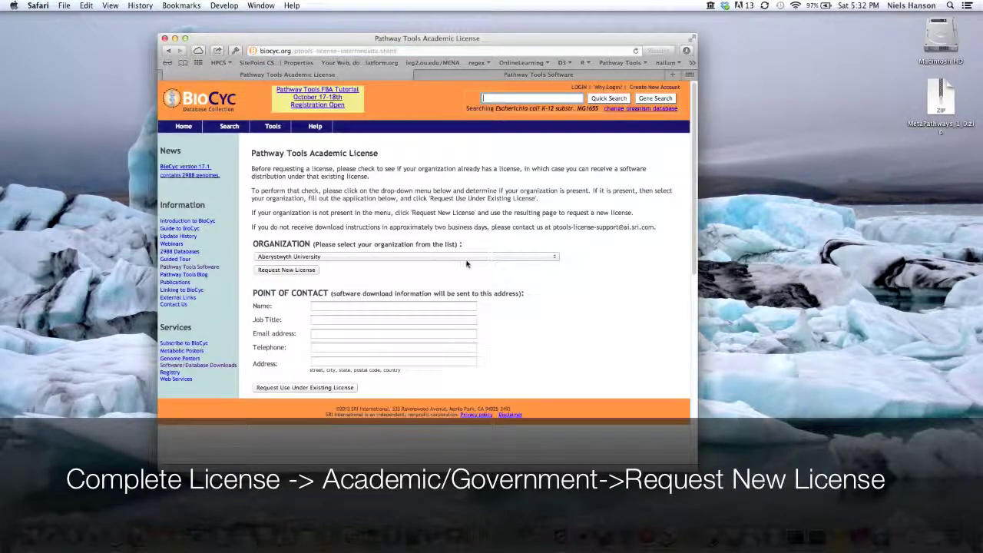
click(407, 260)
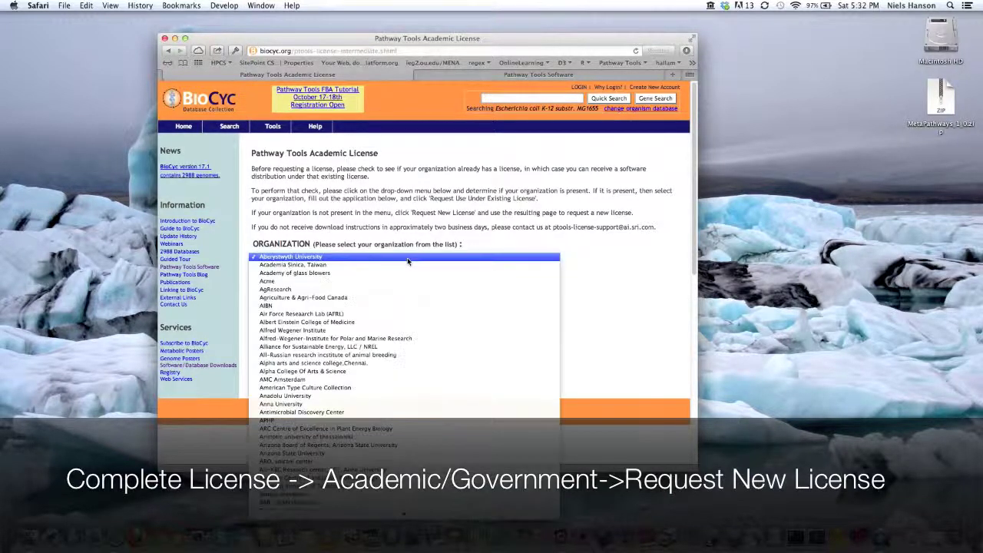
scroll(447, 353, down, 3)
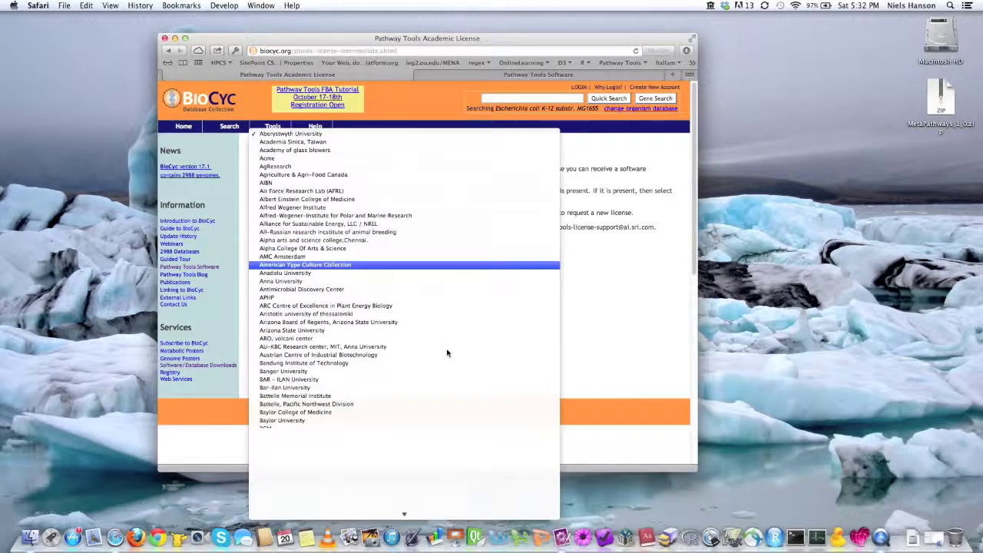
key(Down)
key(Down)
key(Down)
key(Down)
key(Down)
key(Down)
key(Down)
key(Down)
key(Down)
key(Down)
key(Down)
key(Down)
key(Down)
key(Down)
key(Down)
key(Down)
key(Down)
key(Down)
key(Down)
key(Down)
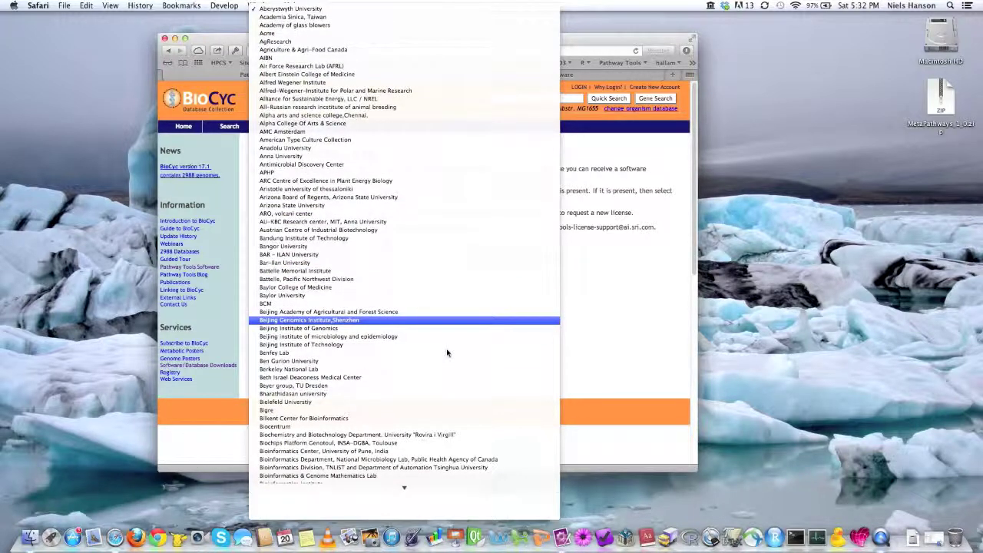
scroll(447, 353, down, 10)
text(uni)
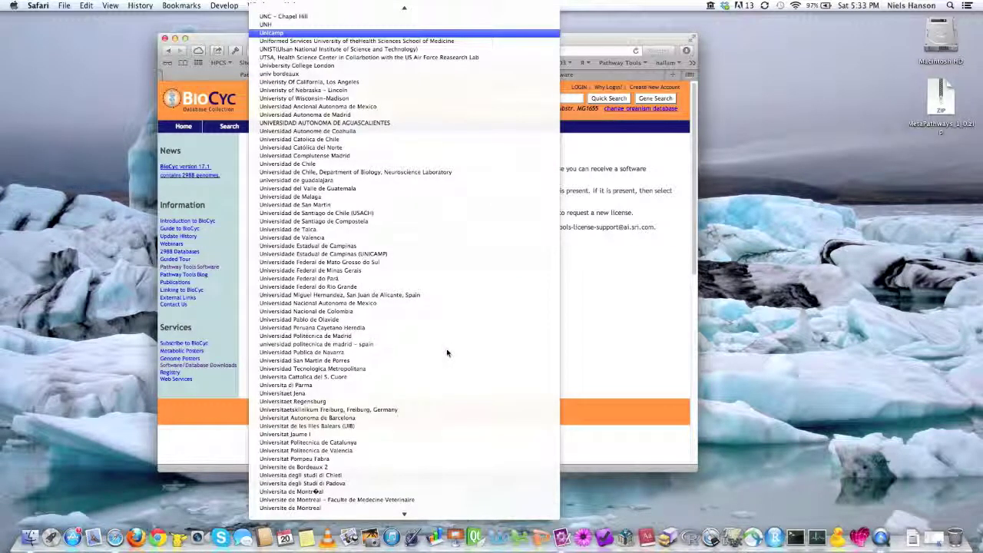
mouse_move(404, 513)
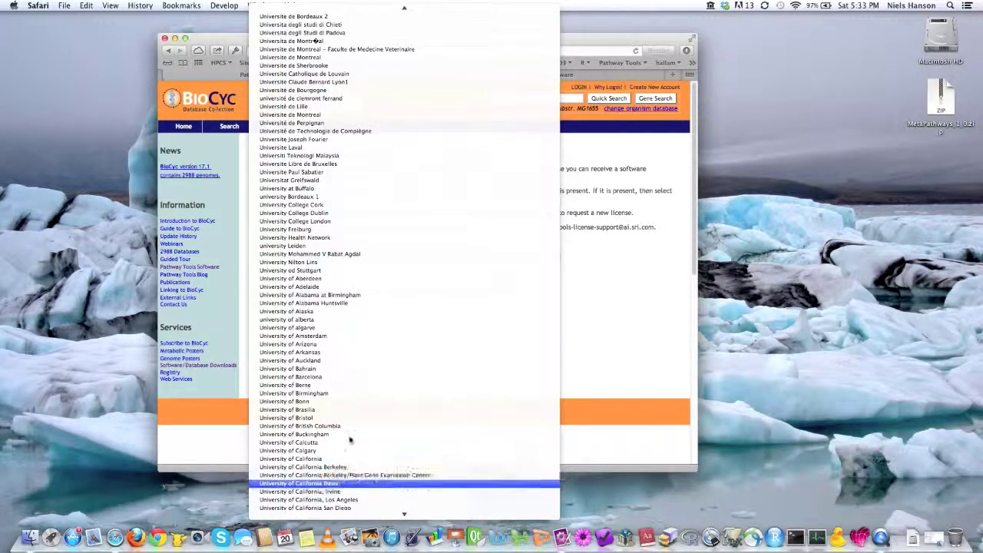
click(346, 430)
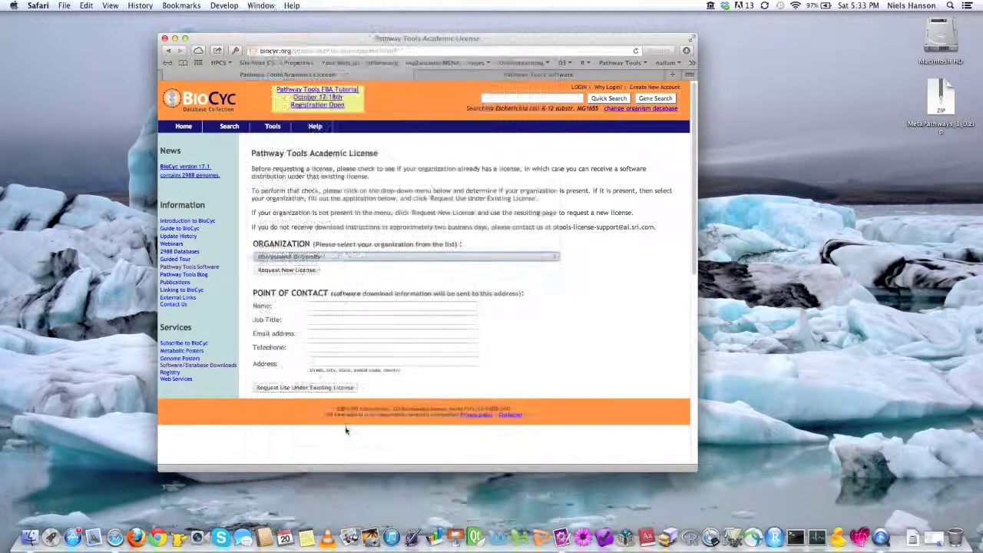
click(333, 306)
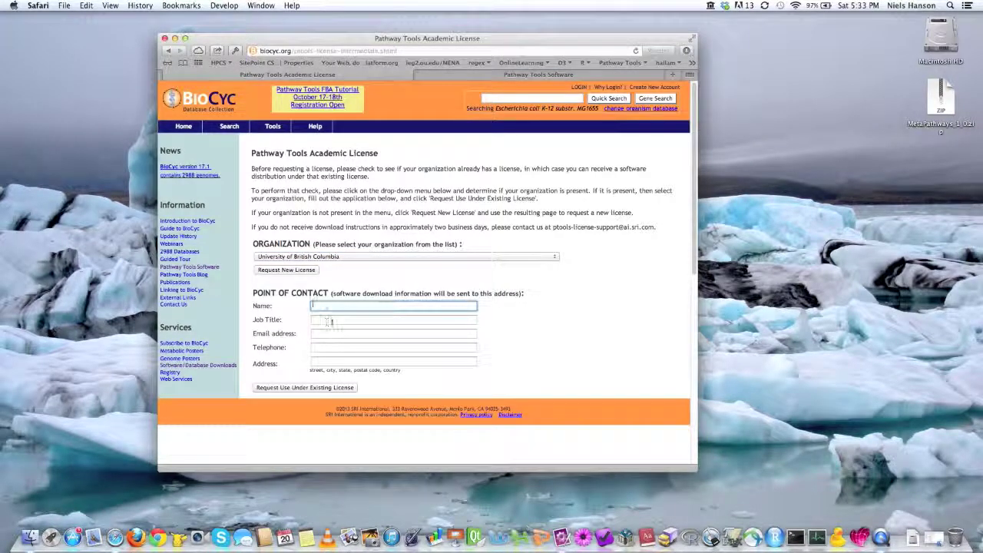
Request a new license and scroll the agreement down to the Signer of License fields and I Agree.
click(296, 273)
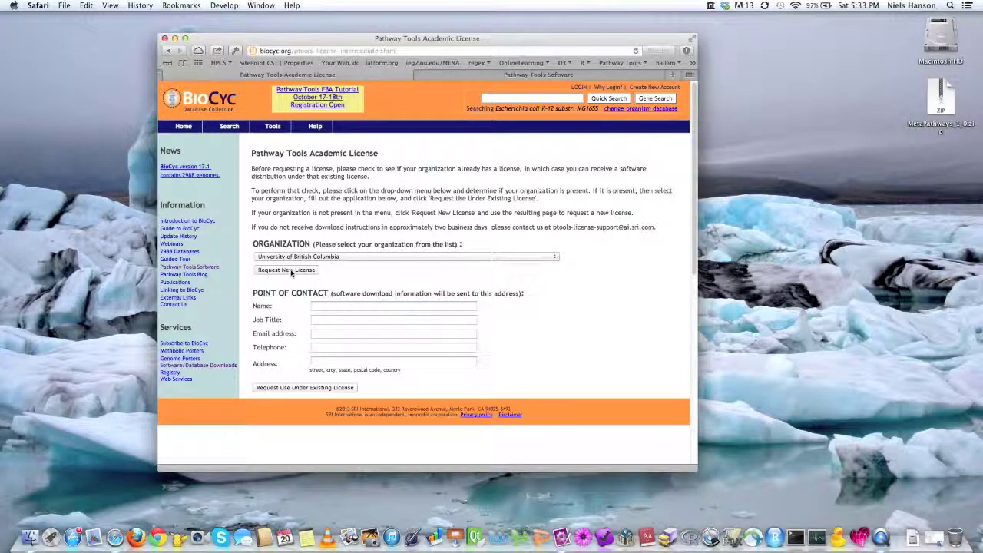
click(292, 272)
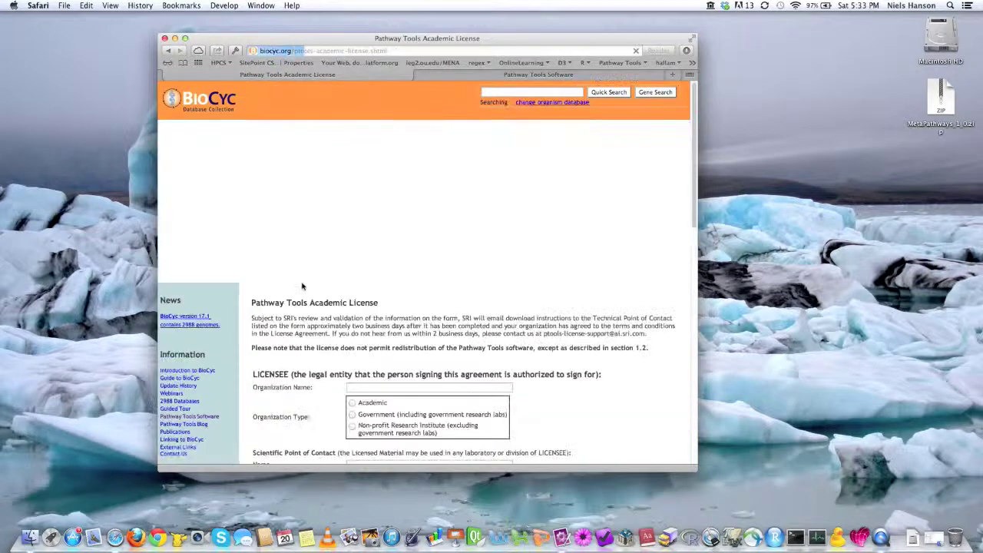
scroll(314, 312, down, 5)
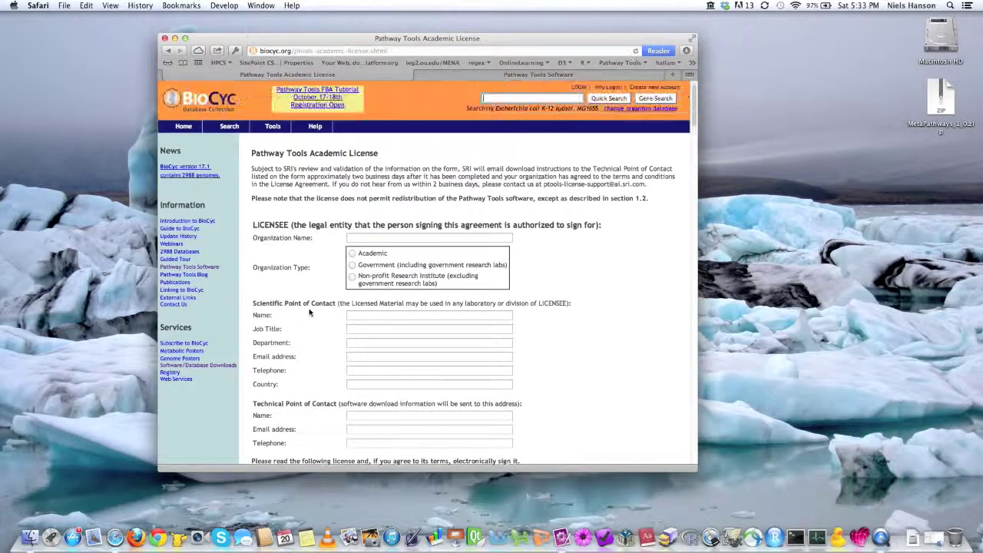
scroll(314, 311, down, 6)
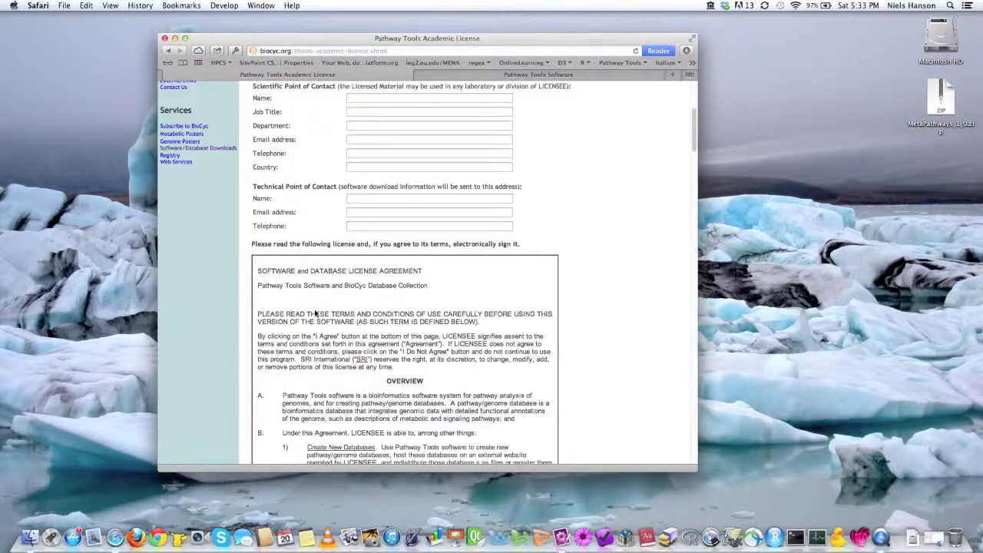
scroll(315, 310, down, 15)
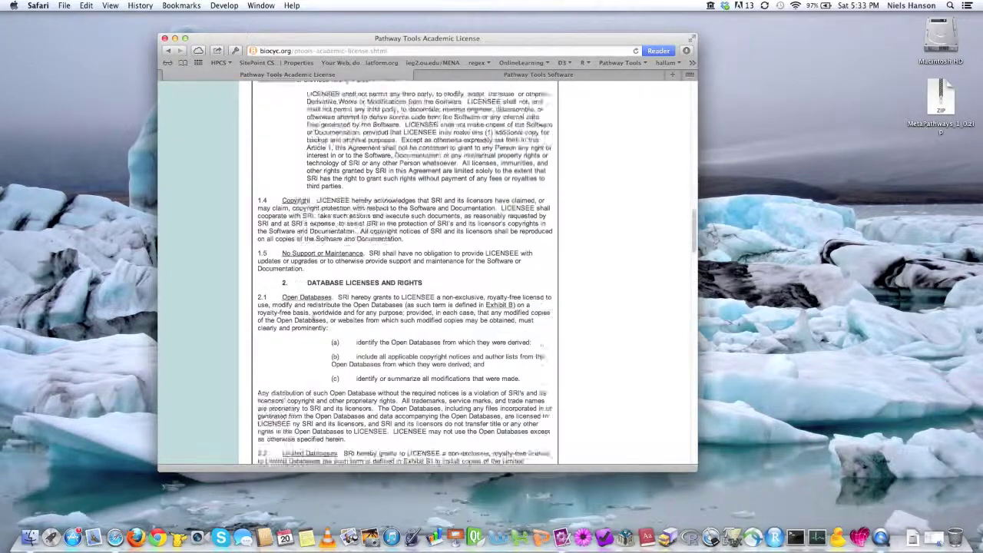
scroll(314, 318, down, 15)
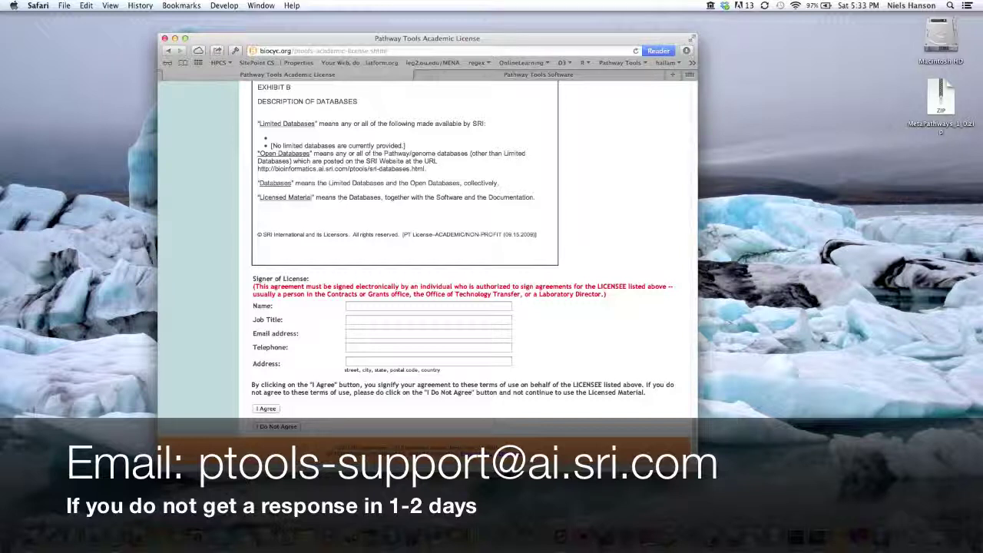
Drag the pathway-tools 17.0 .dmg from the Downloads stack onto the desktop.
click(912, 536)
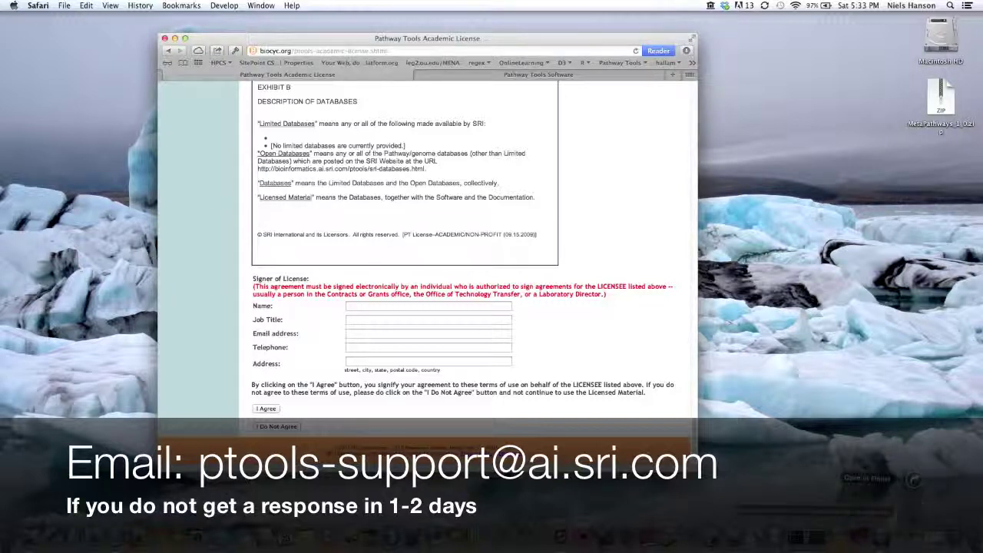
click(896, 369)
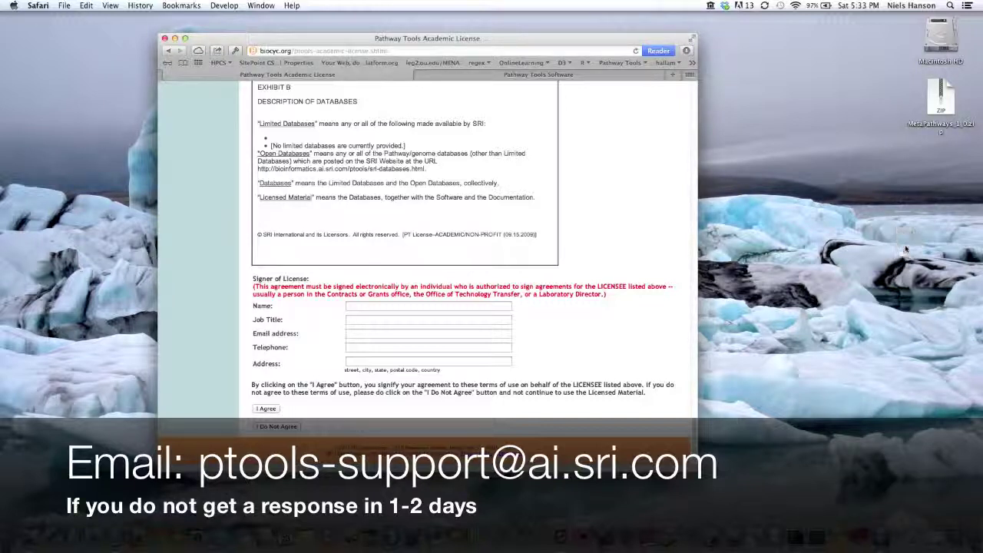
drag(906, 250, 900, 267)
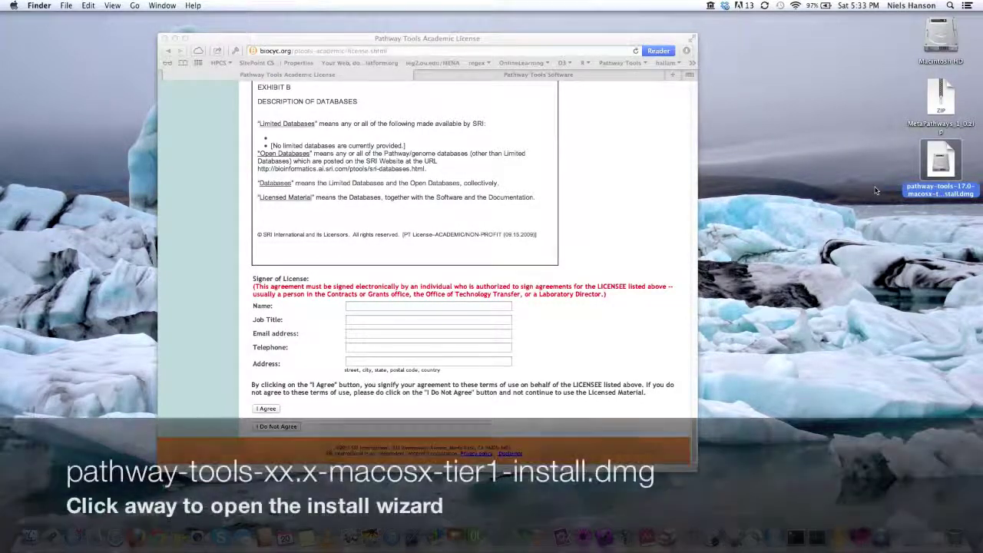
click(875, 191)
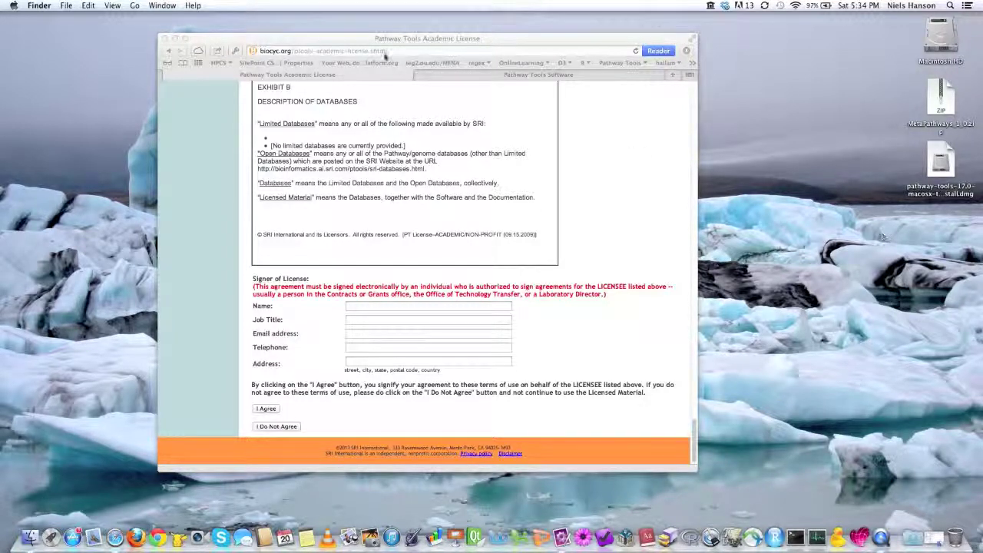
click(470, 75)
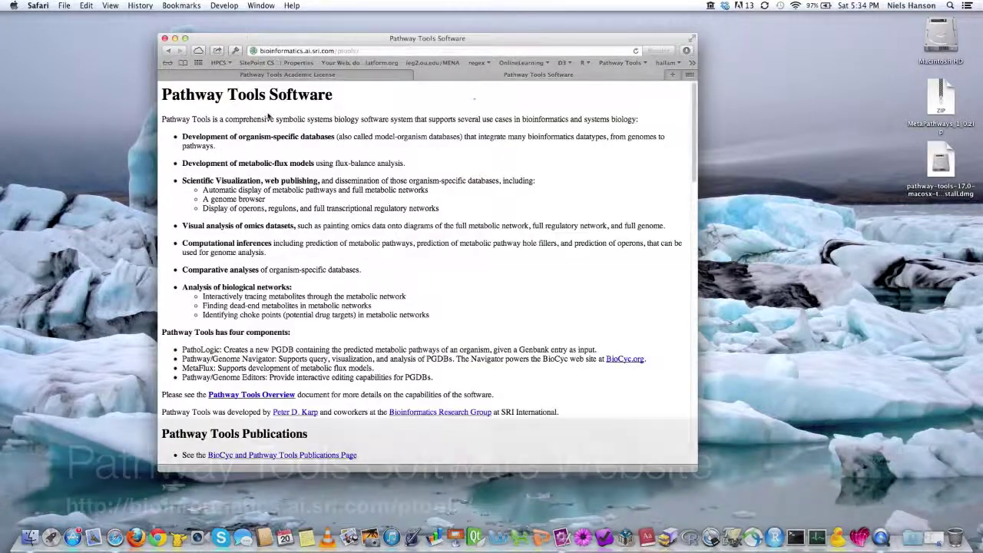
Go from the Pathway Tools Software page to the SRI Bioinformatics Research Group page.
click(173, 96)
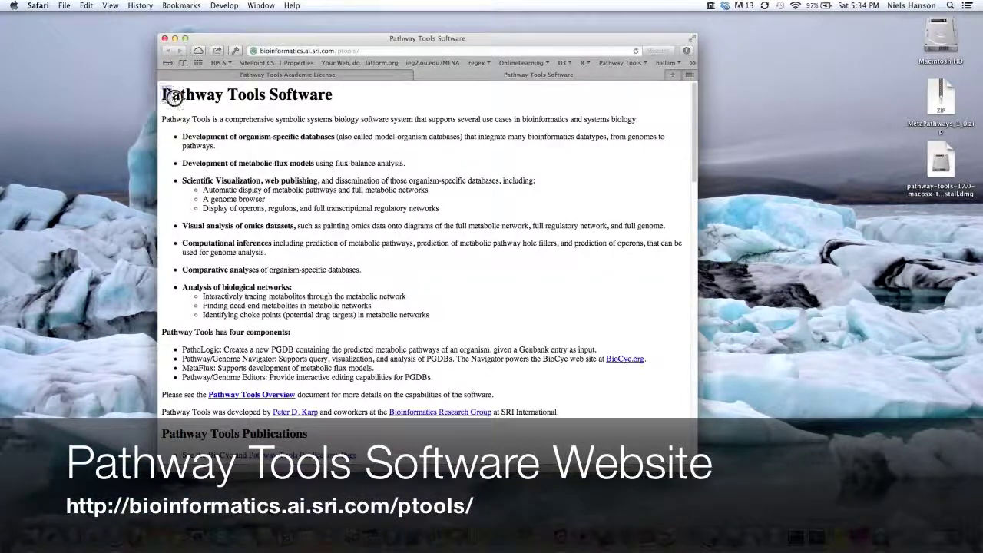
drag(172, 96, 342, 300)
click(342, 301)
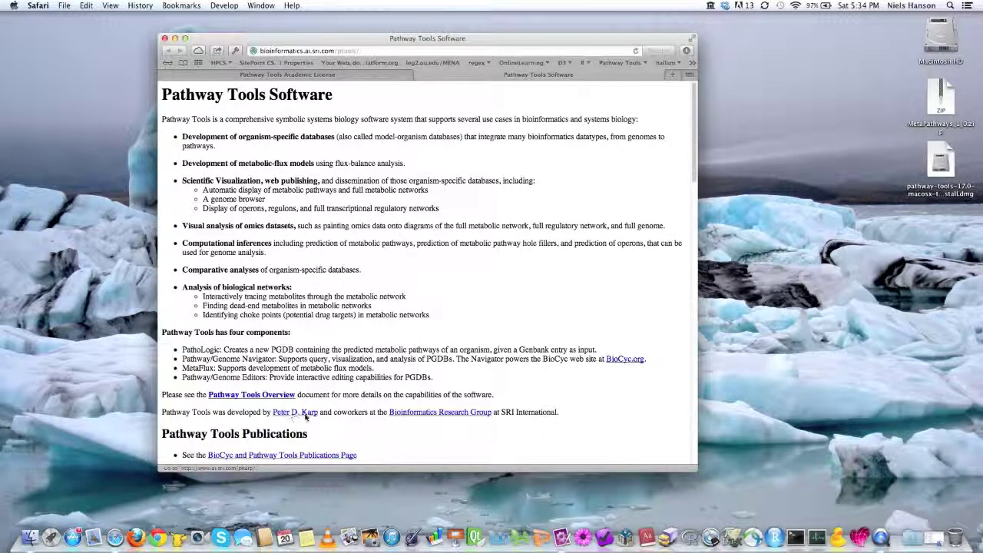
click(424, 413)
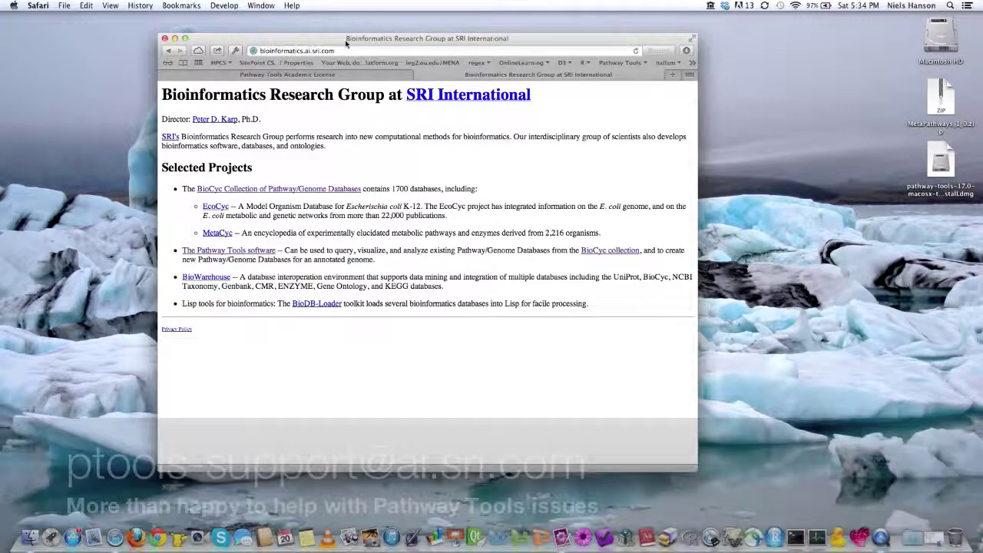
click(175, 38)
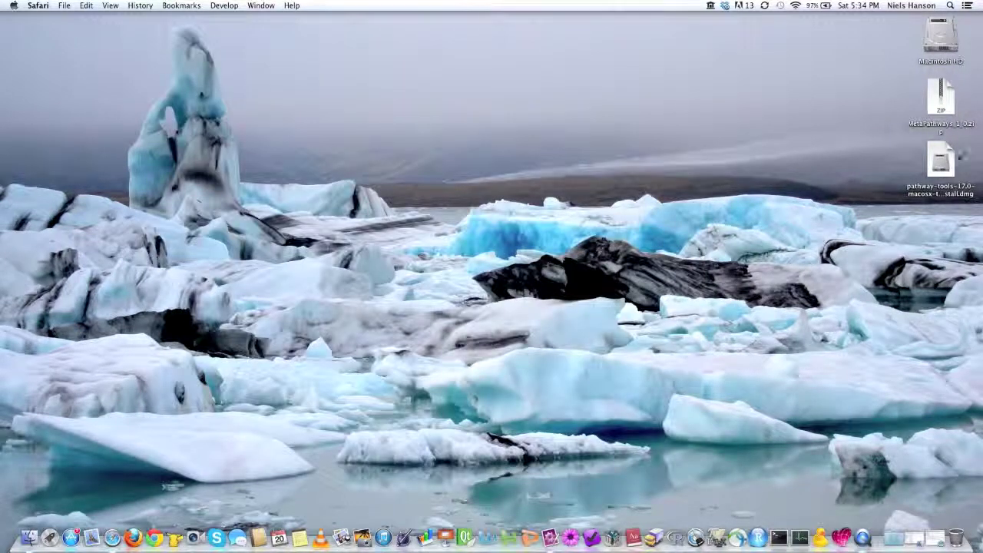
Mount the pathway-tools 17.0 .dmg and launch the installer from the pathway-tools-17 volume.
click(946, 163)
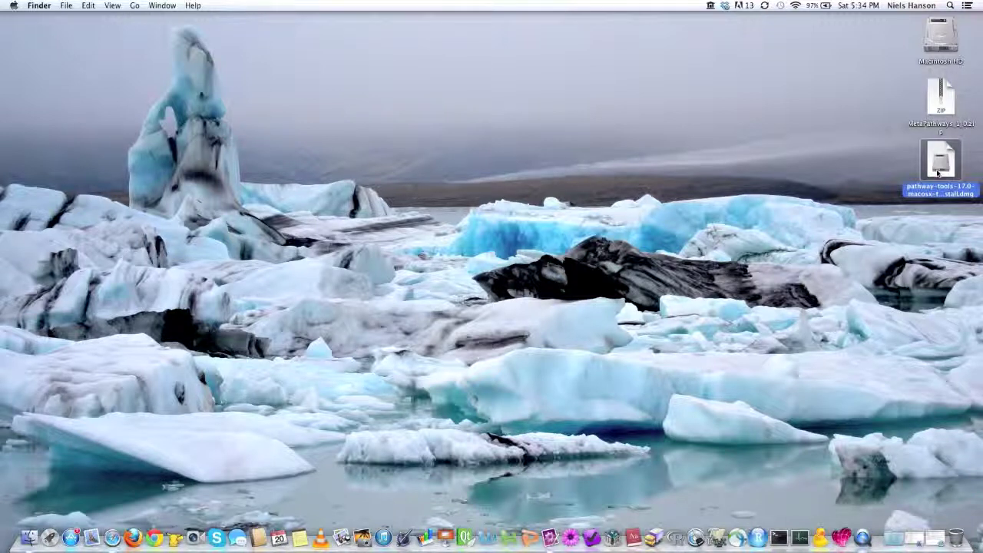
double_click(938, 175)
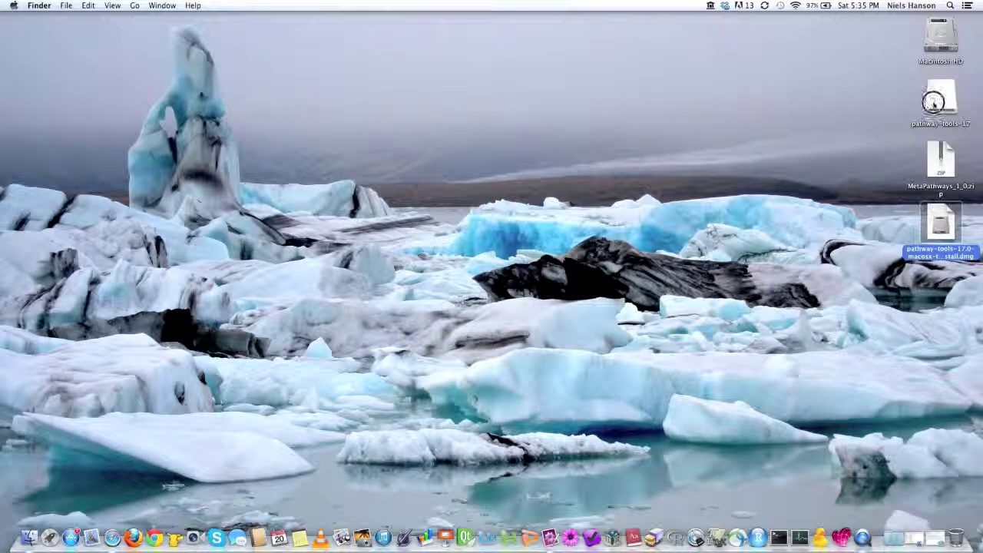
double_click(934, 106)
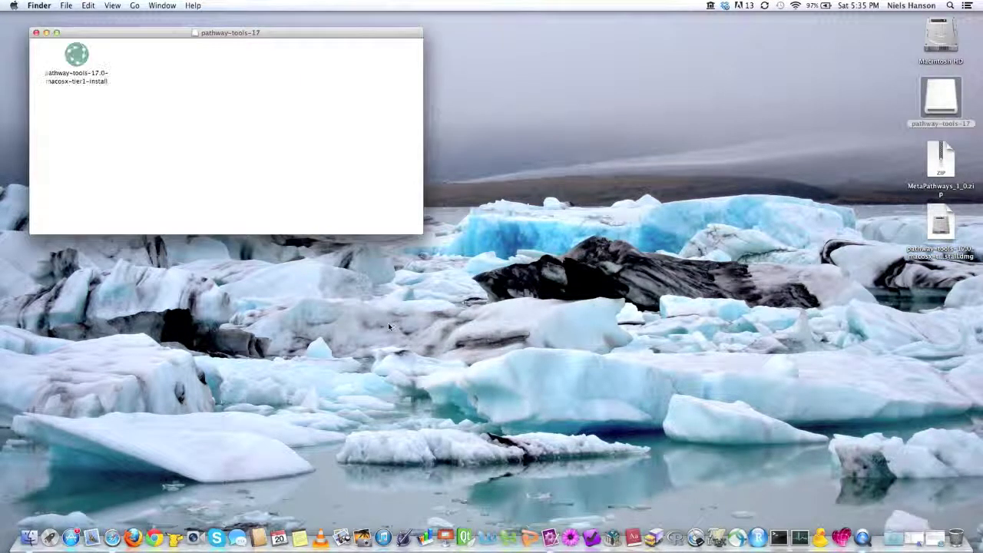
click(77, 55)
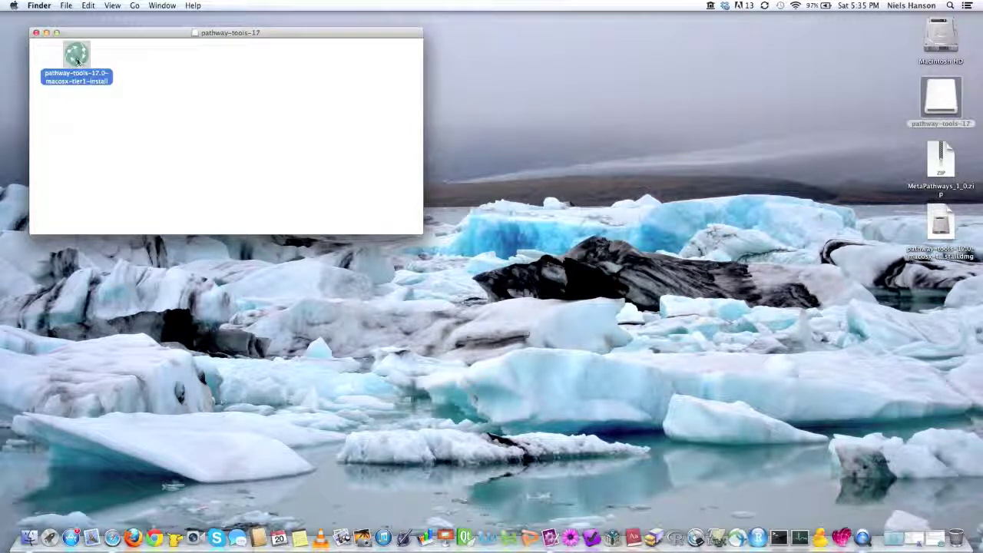
double_click(77, 60)
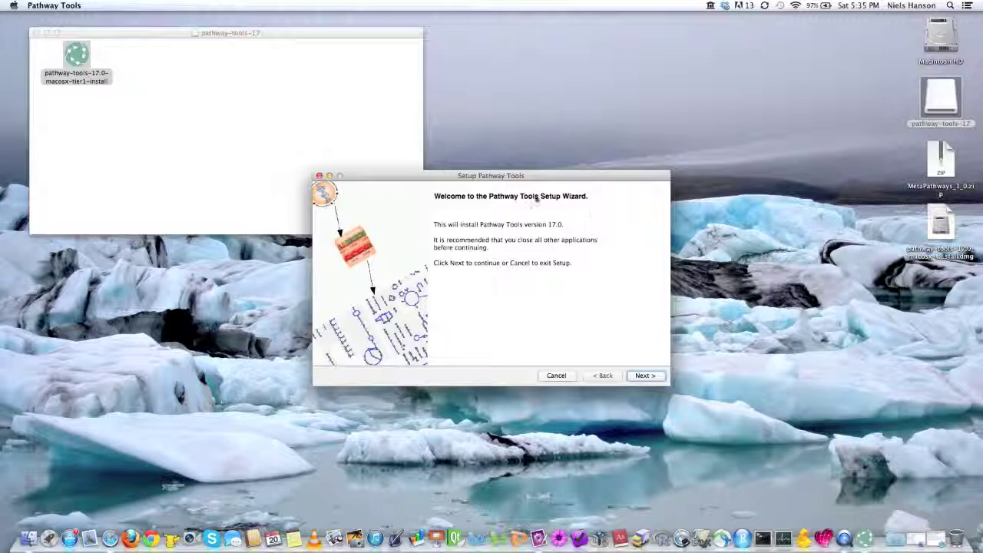
drag(557, 178, 442, 96)
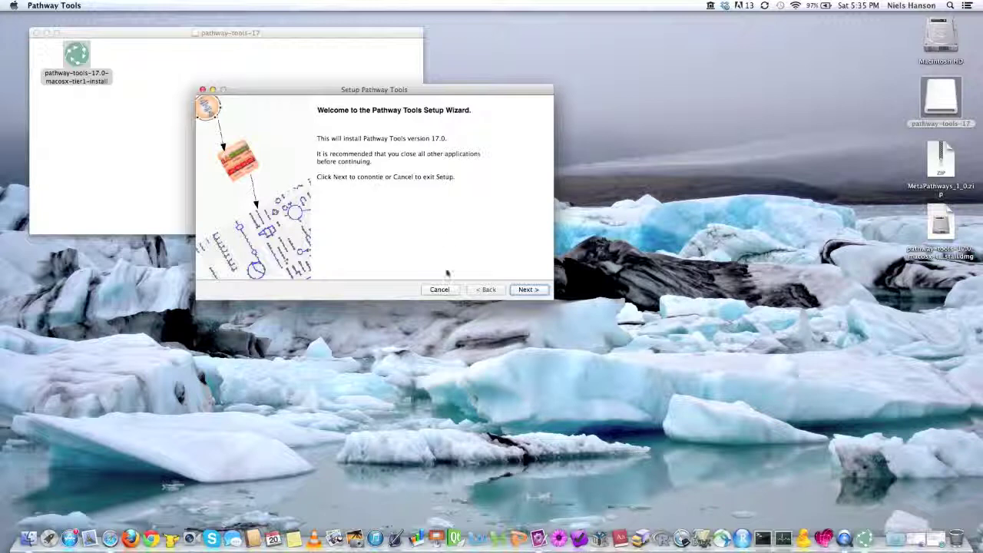
Accept the default pathway-tools destination folder in the home directory and continue.
click(526, 289)
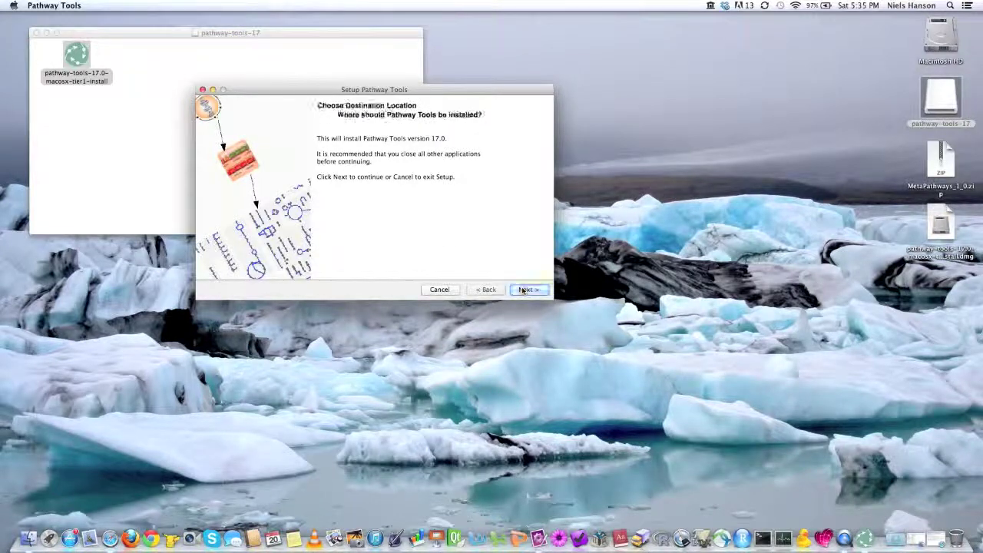
click(322, 184)
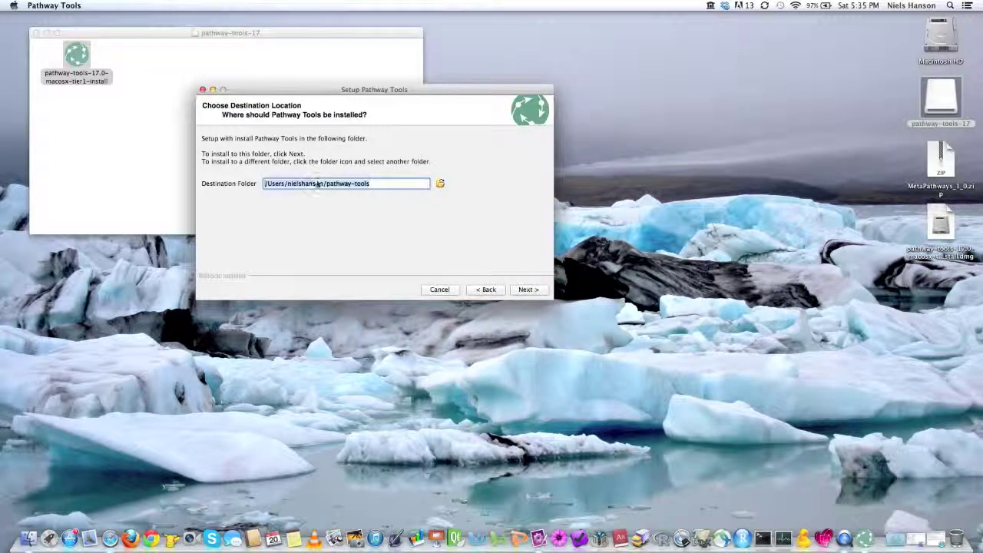
click(387, 184)
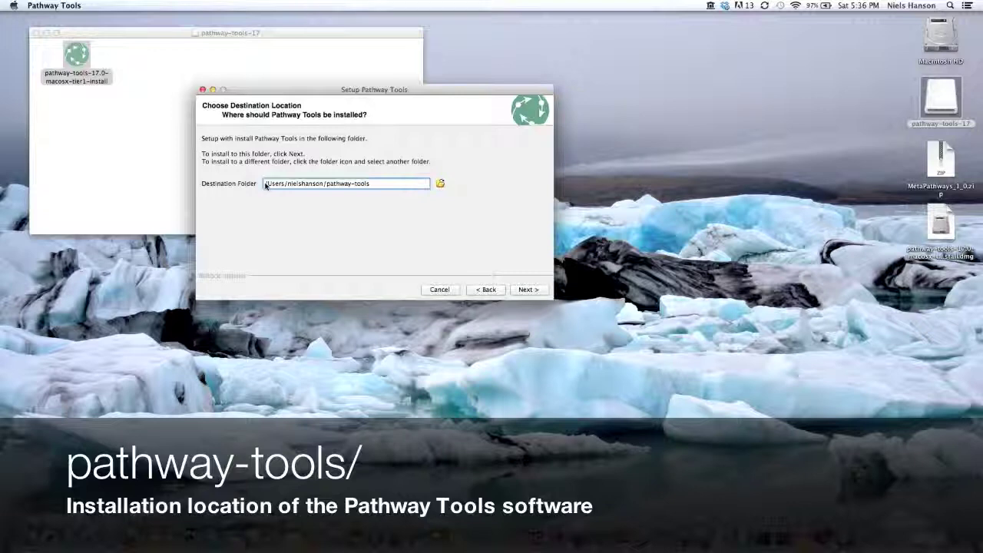
double_click(306, 184)
double_click(362, 185)
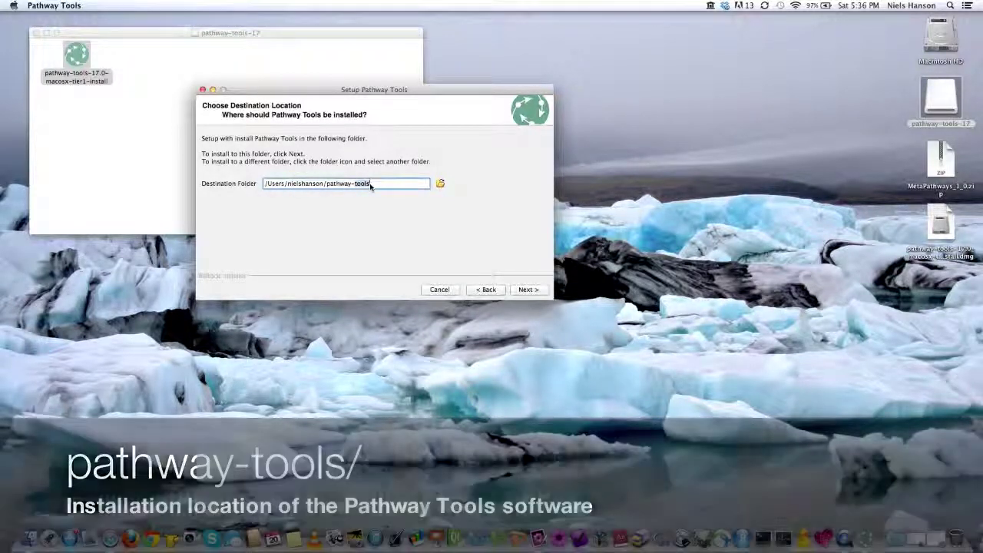
click(383, 186)
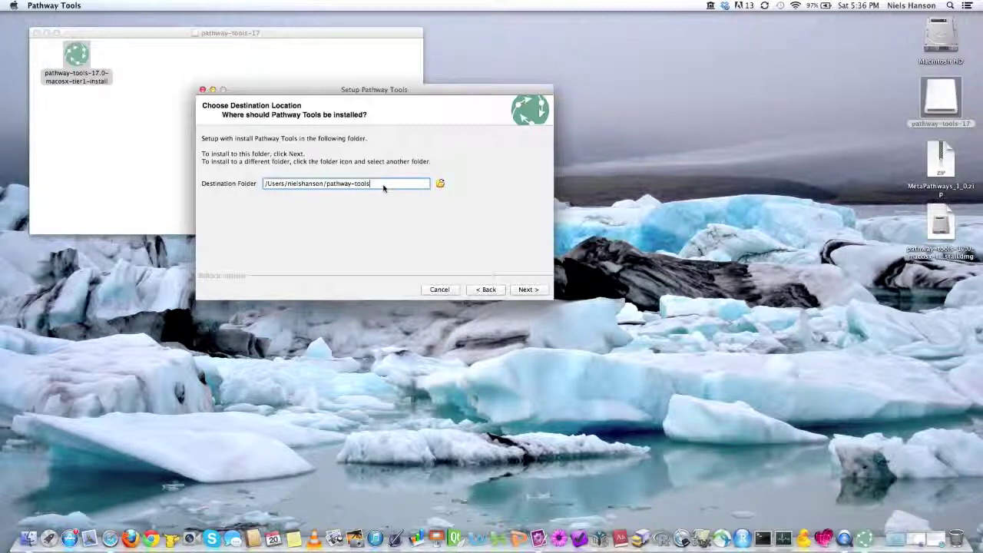
click(525, 291)
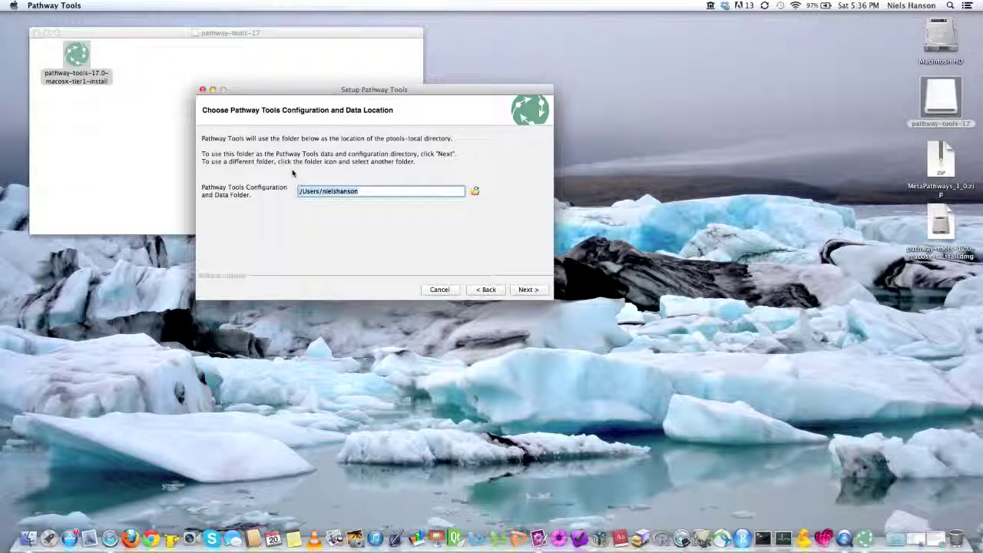
Keep the home folder for ptools-local configuration and data, then confirm the settings review.
click(371, 192)
double_click(349, 192)
click(388, 199)
click(527, 289)
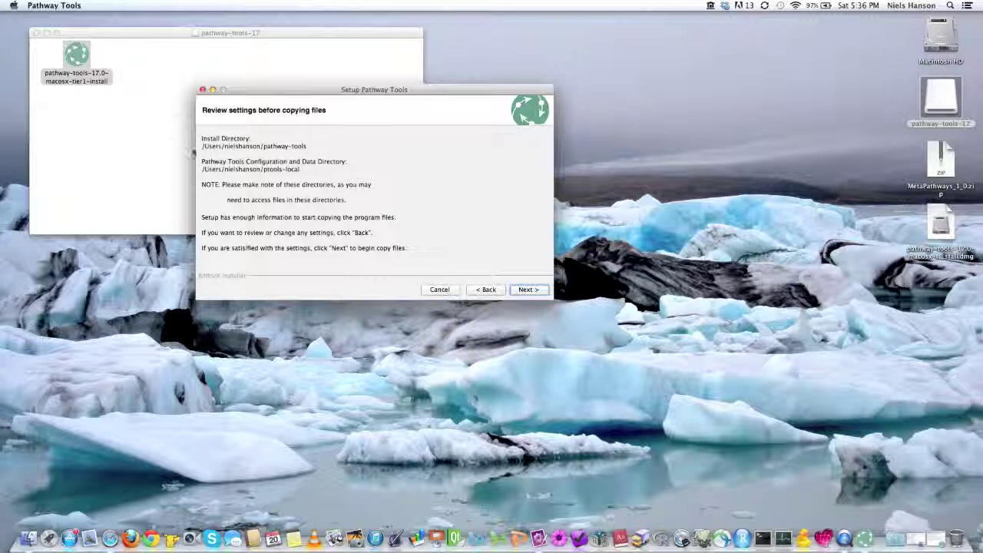
click(520, 289)
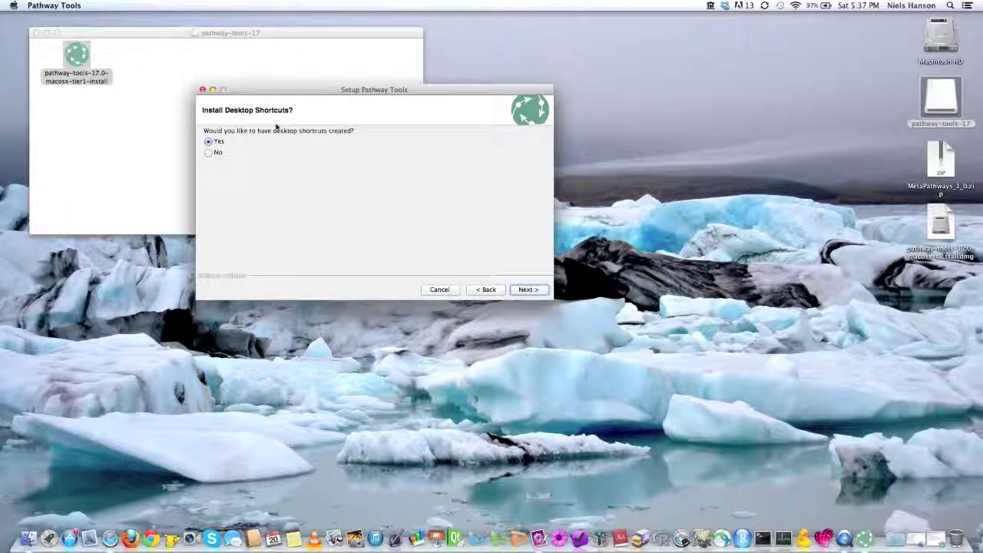
Keep Yes for desktop shortcuts, install Pathway Tools 17.0, and finish with launch enabled.
click(528, 290)
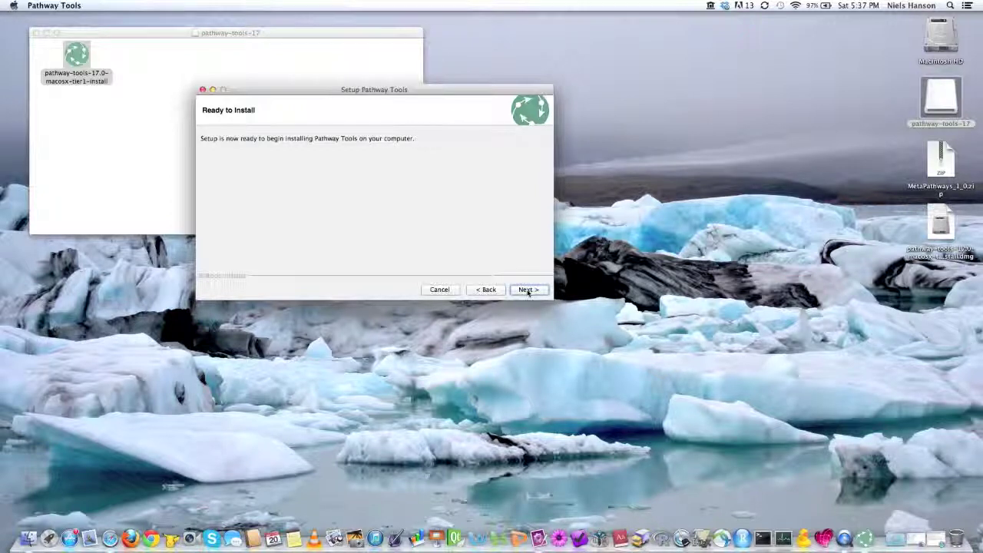
click(528, 290)
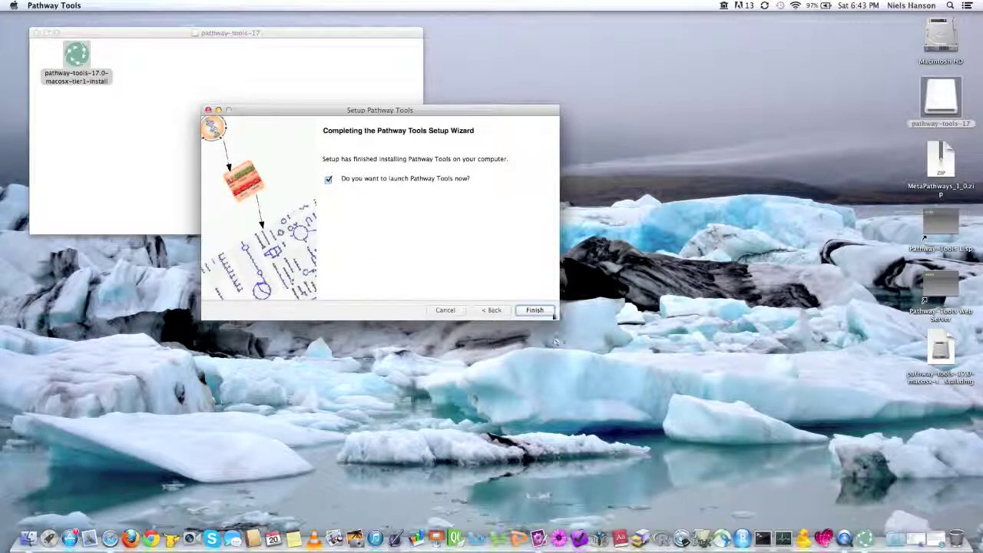
click(537, 311)
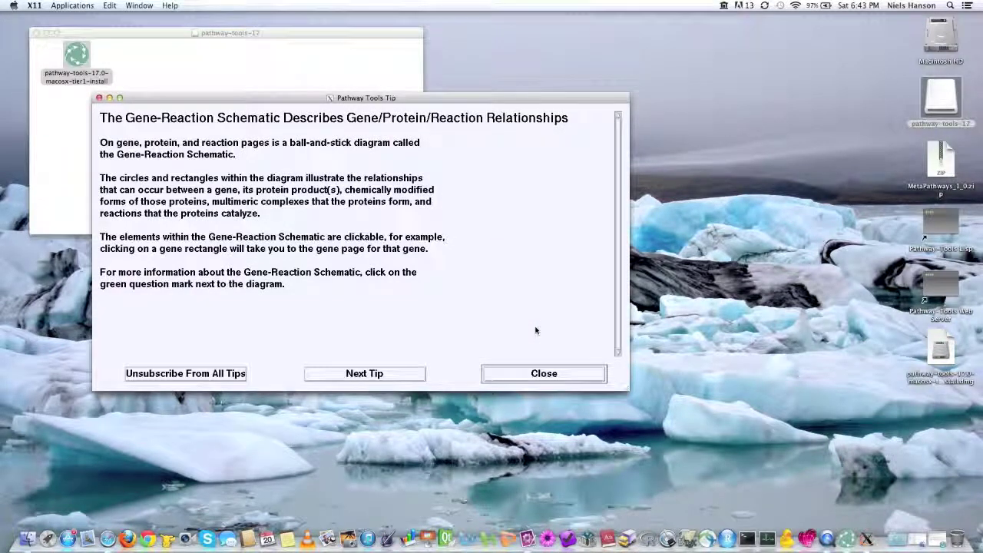
Dismiss the startup tip and exit Pathway Tools from the File menu.
click(542, 374)
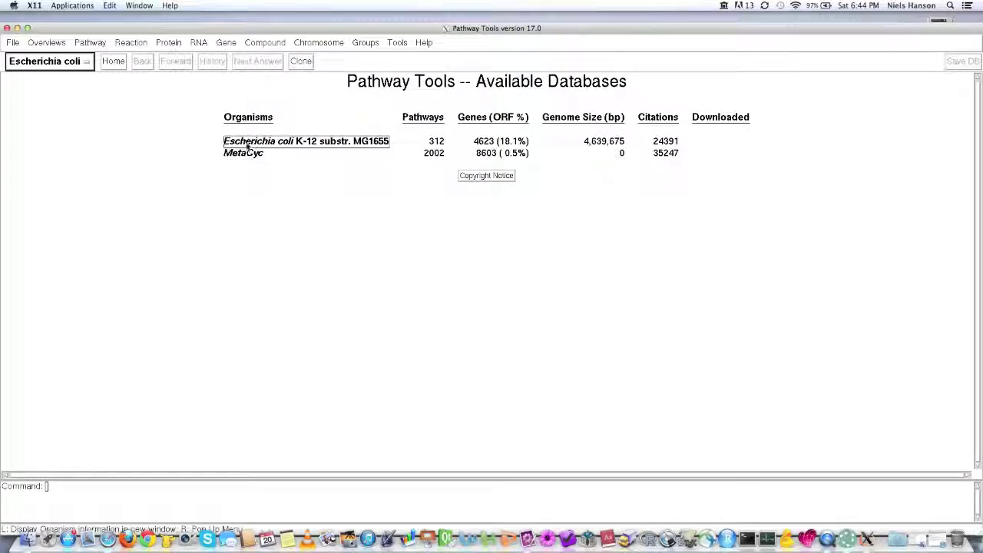
mouse_move(247, 146)
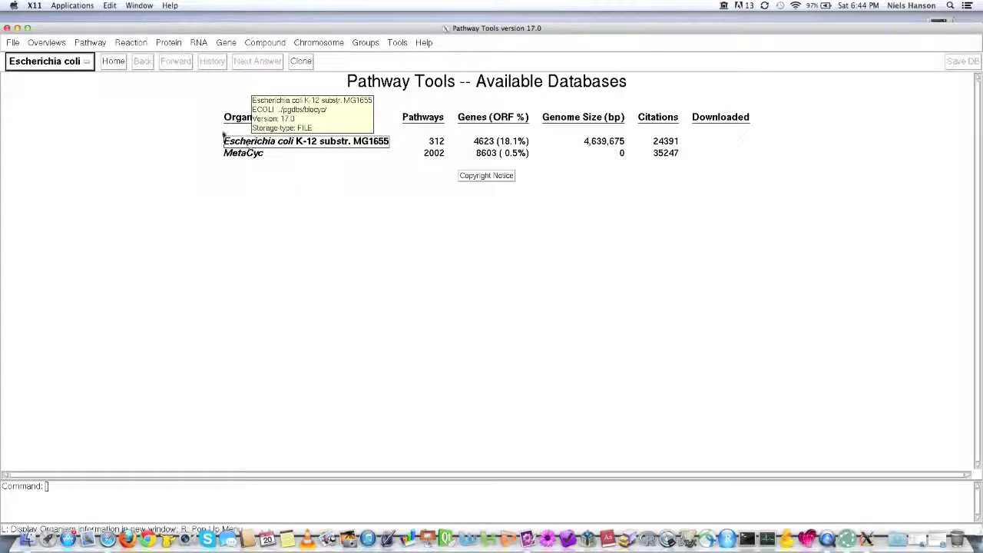
click(13, 42)
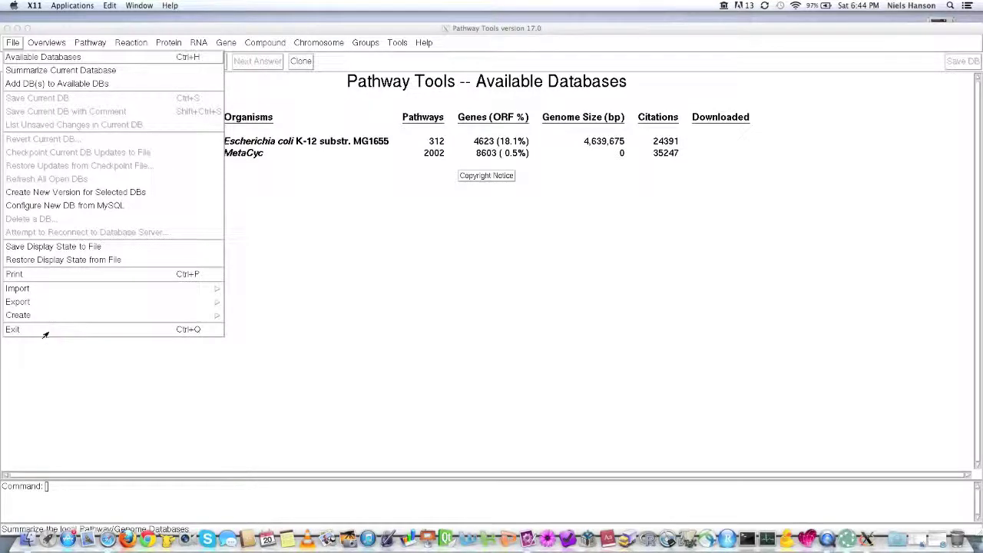
click(41, 330)
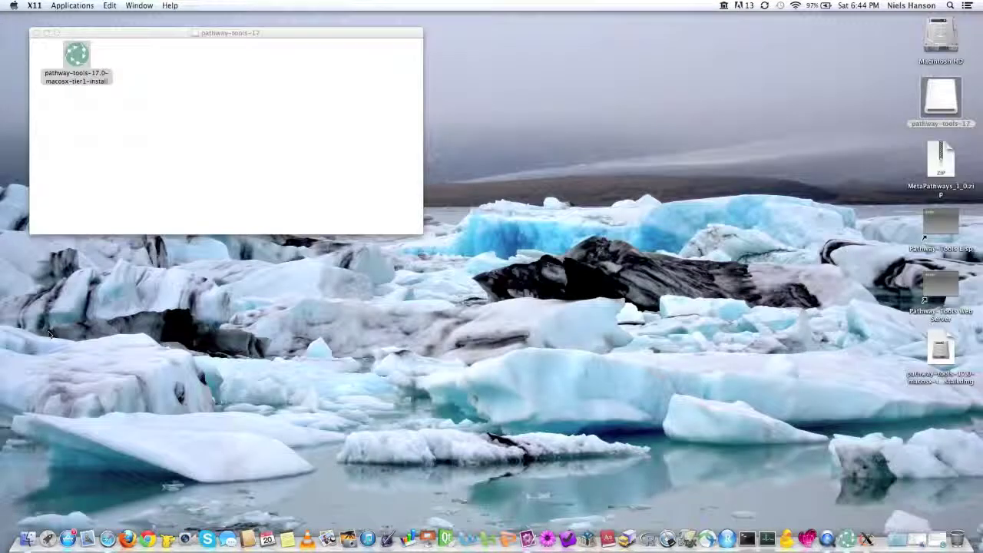
Restore Safari and bring up the BioCyc webinars page, moving the window up and left.
click(936, 543)
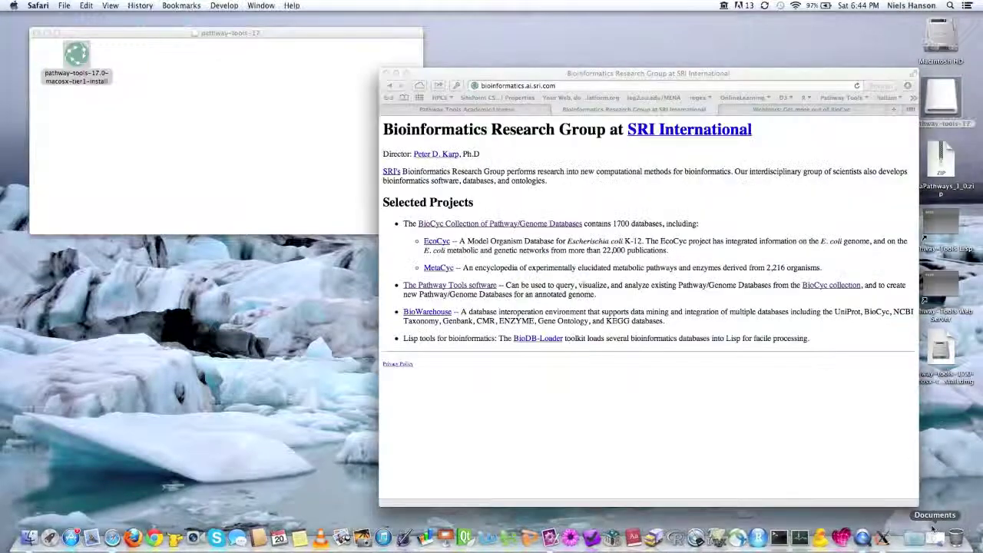
click(802, 109)
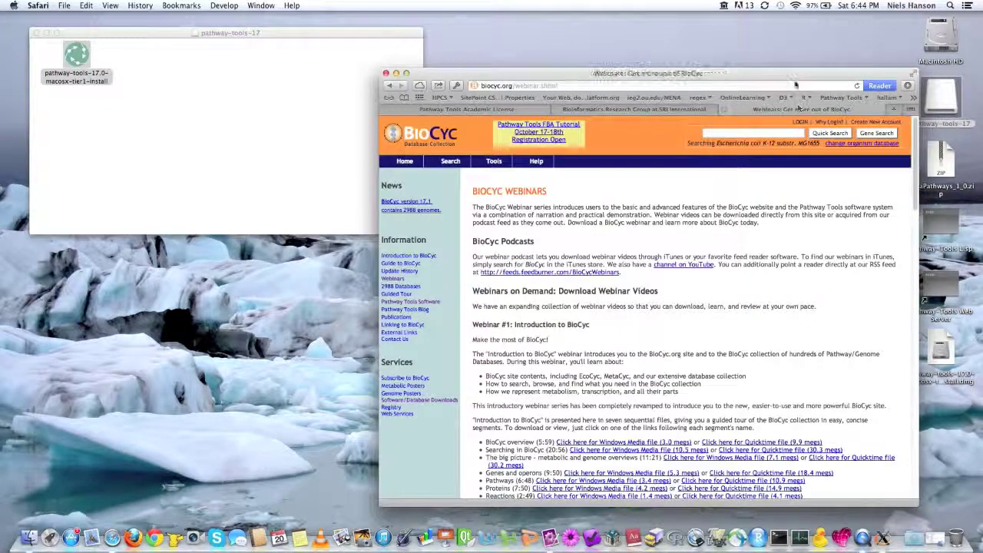
drag(796, 77, 767, 26)
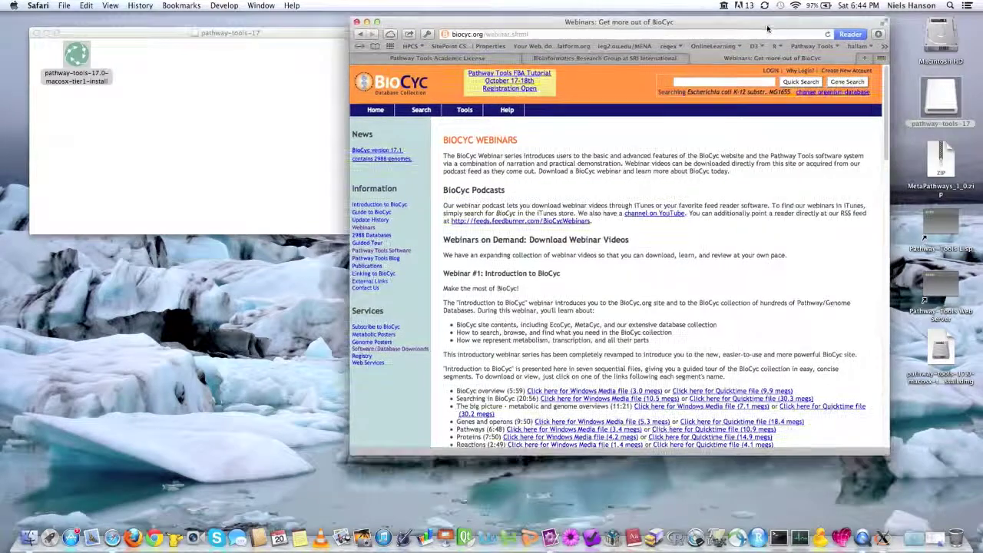
click(549, 34)
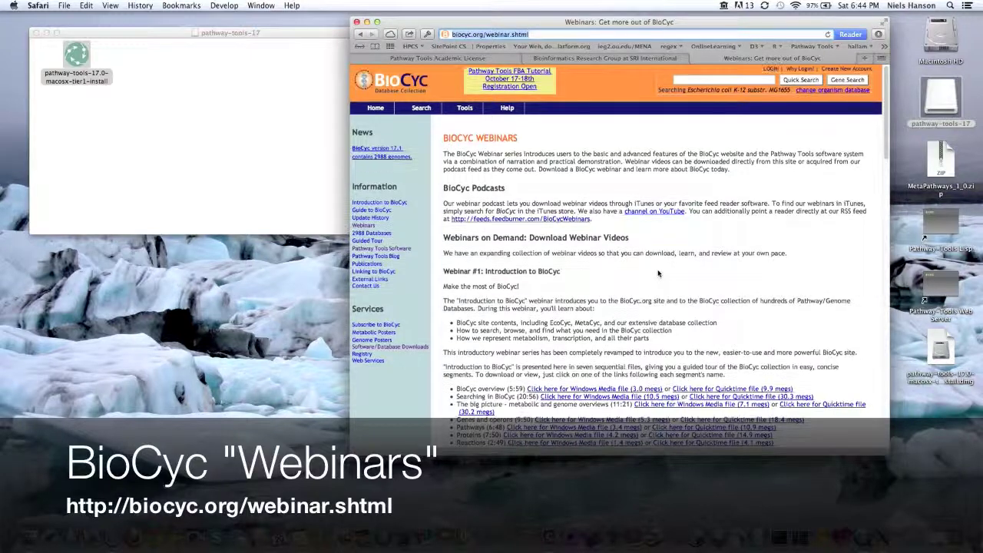
scroll(658, 273, down, 5)
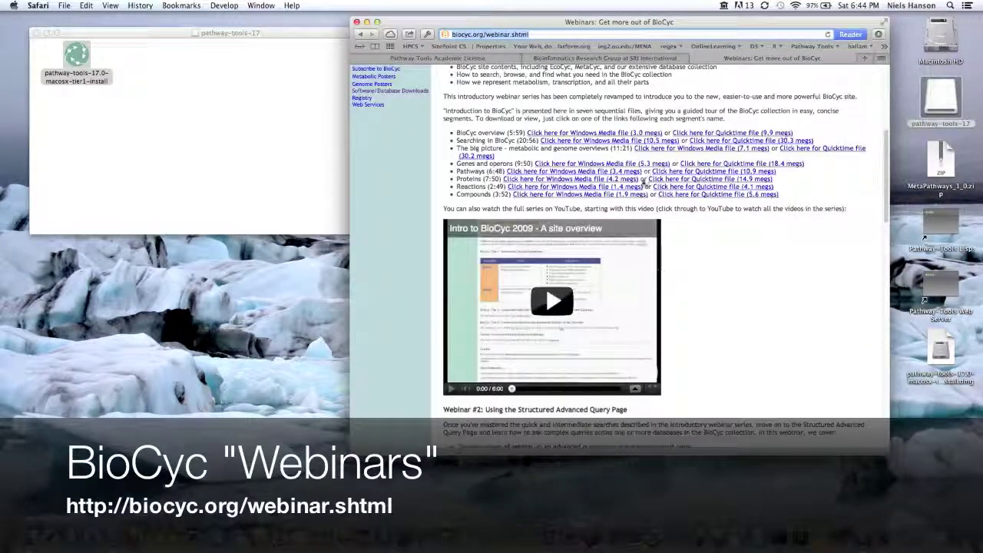
scroll(553, 292, up, 2)
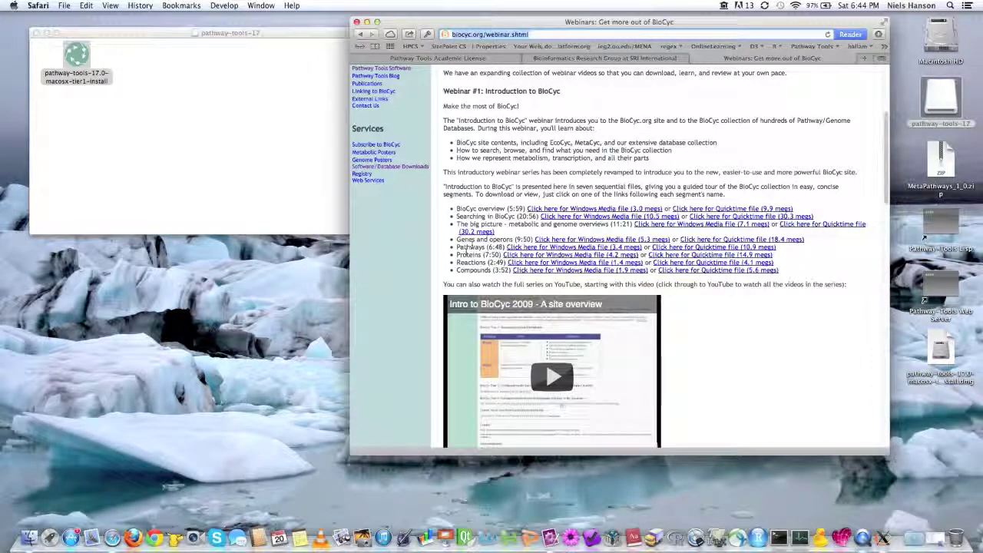
Scroll down to Webinar #3, Comparative and Omics Tools, then clear windows to reveal the desktop.
click(457, 259)
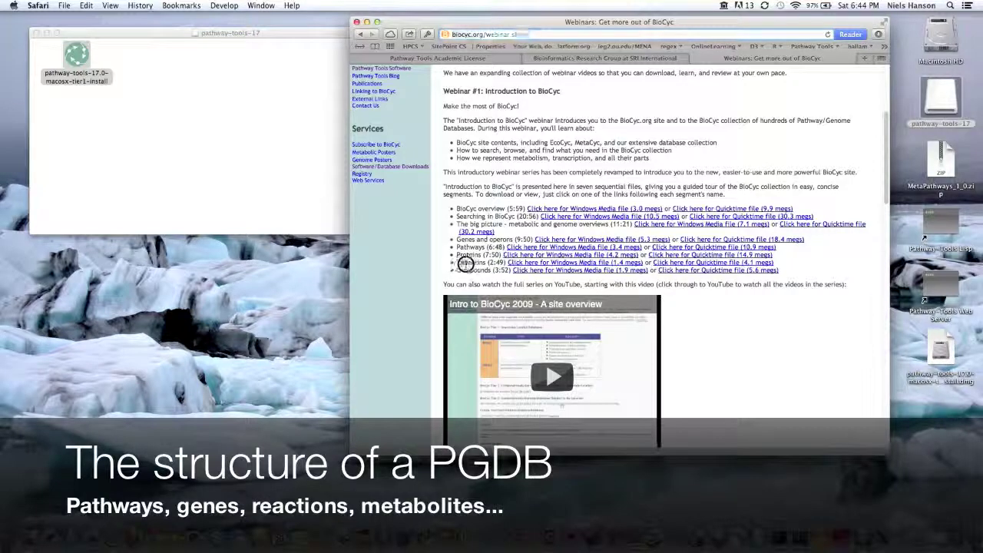
scroll(472, 277, down, 1)
scroll(472, 277, down, 10)
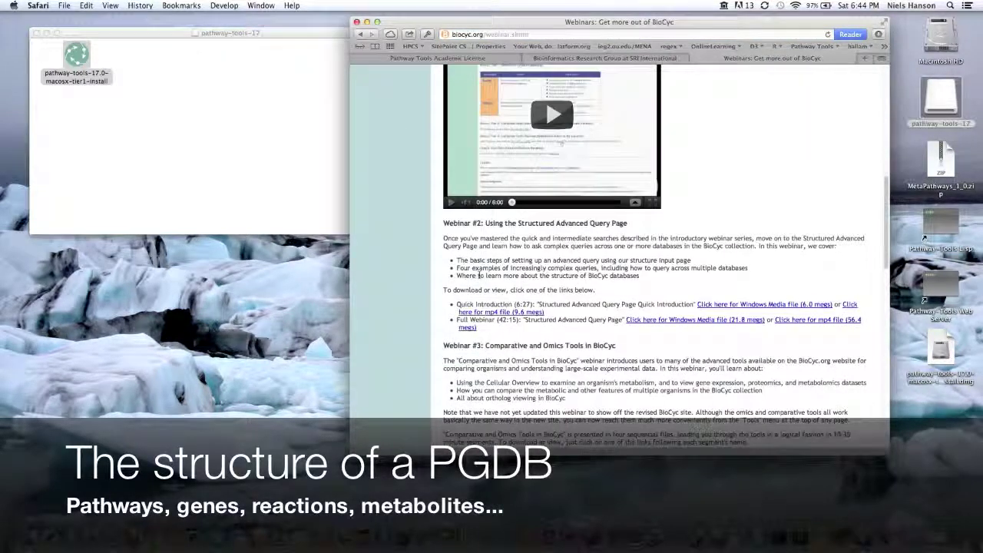
scroll(479, 274, down, 4)
scroll(483, 275, down, 5)
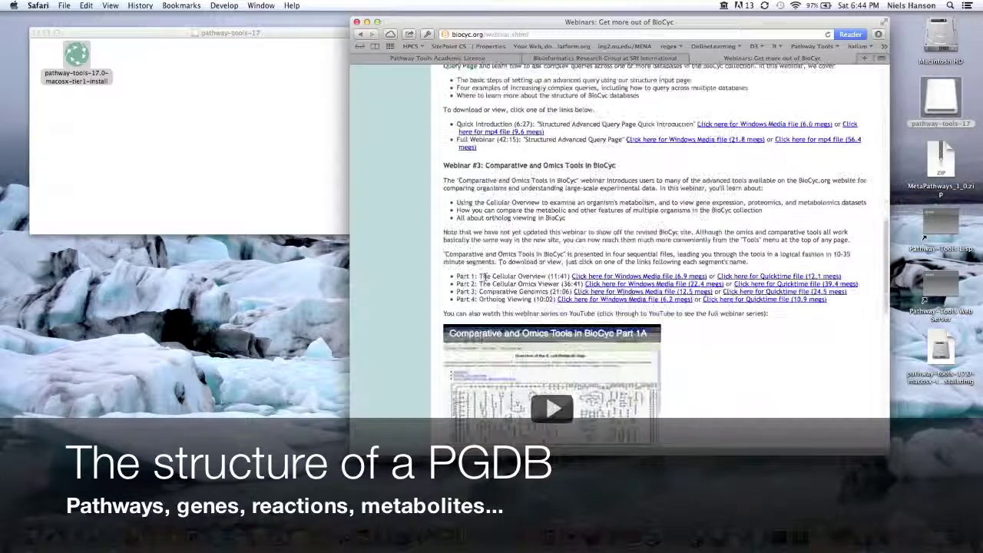
scroll(490, 277, down, 1)
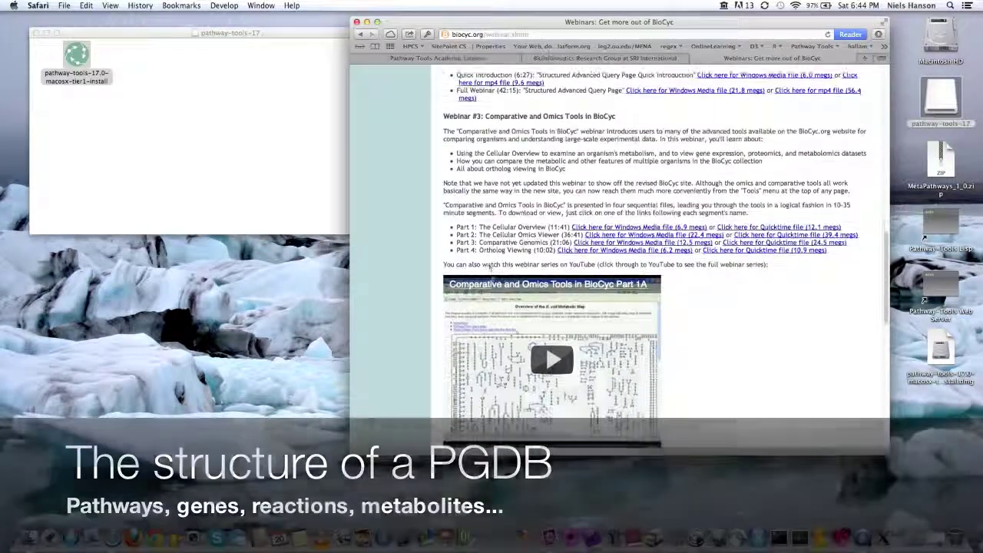
scroll(486, 319, down, 2)
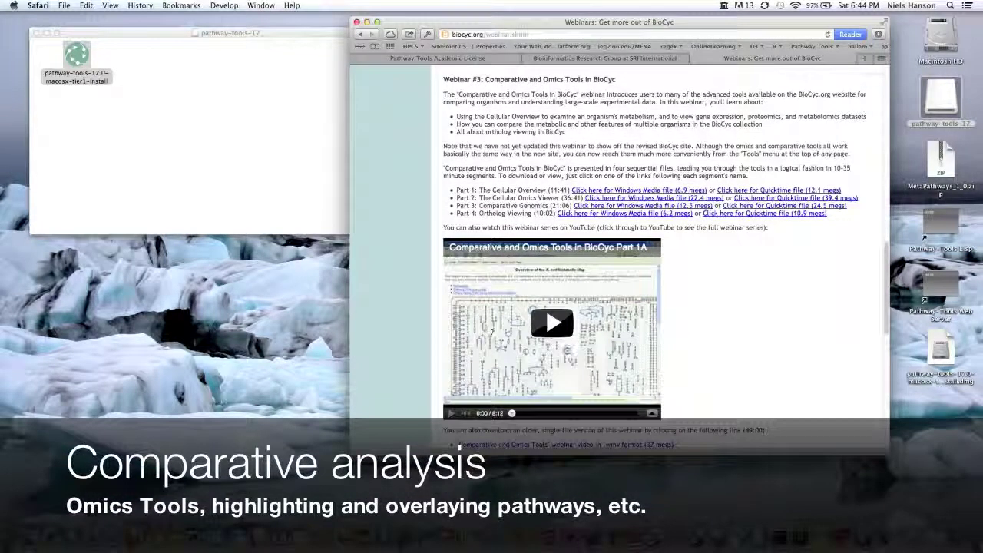
scroll(711, 372, down, 1)
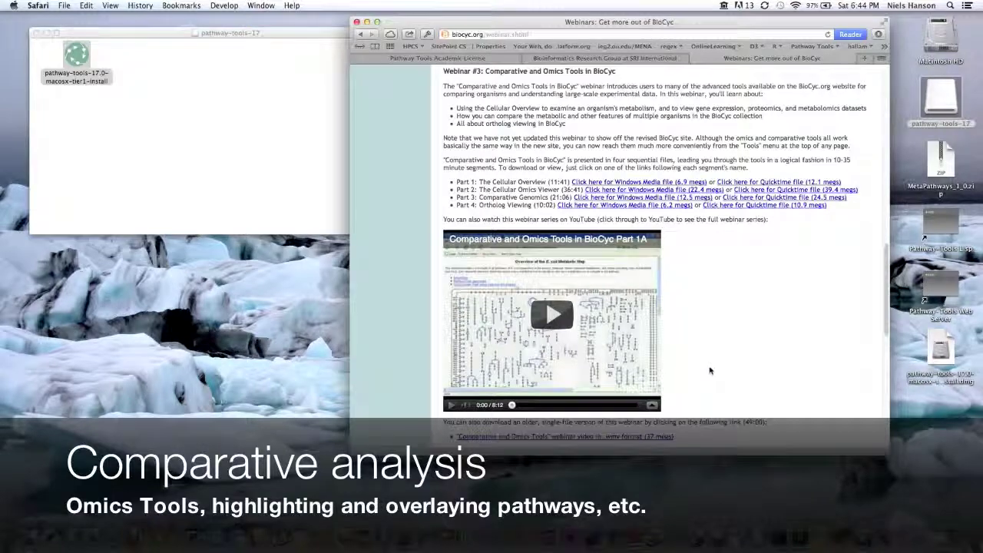
key(F11)
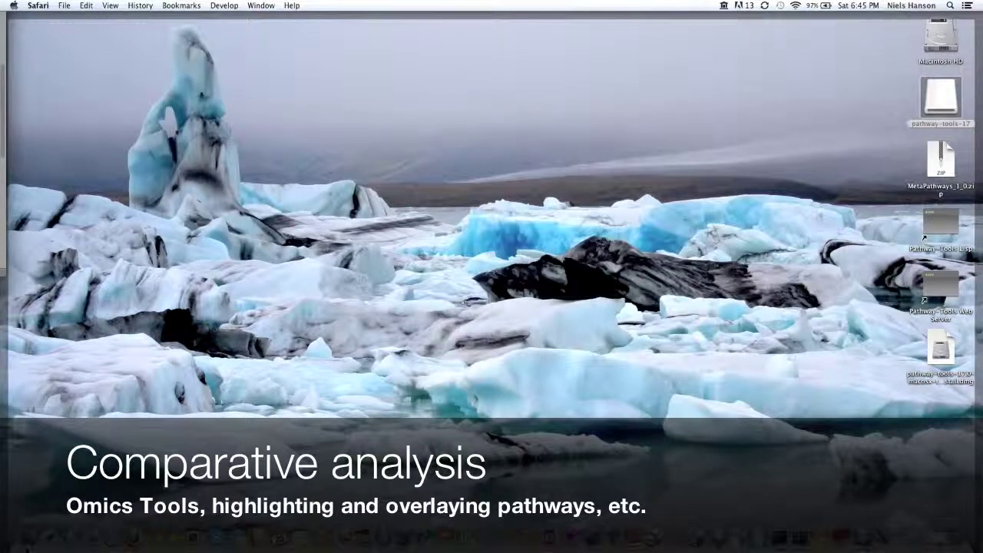
Restore the windows and open a new Finder window on the home folder.
key(F11)
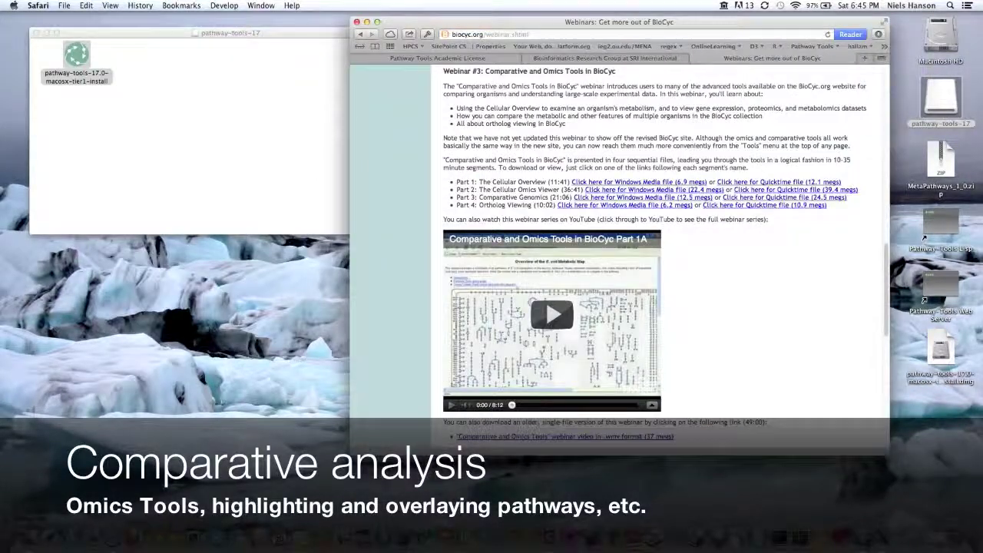
click(76, 55)
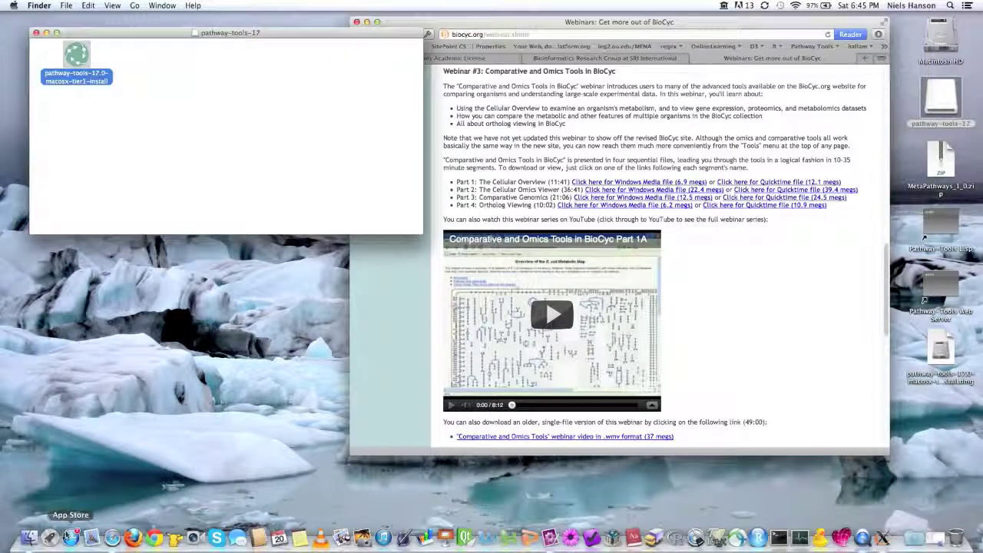
key(super+o)
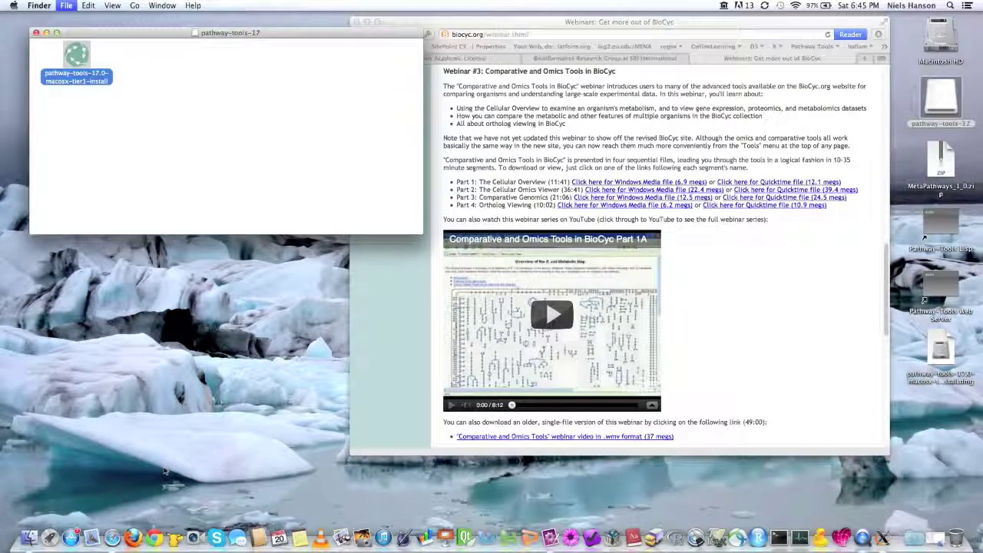
key(super+n)
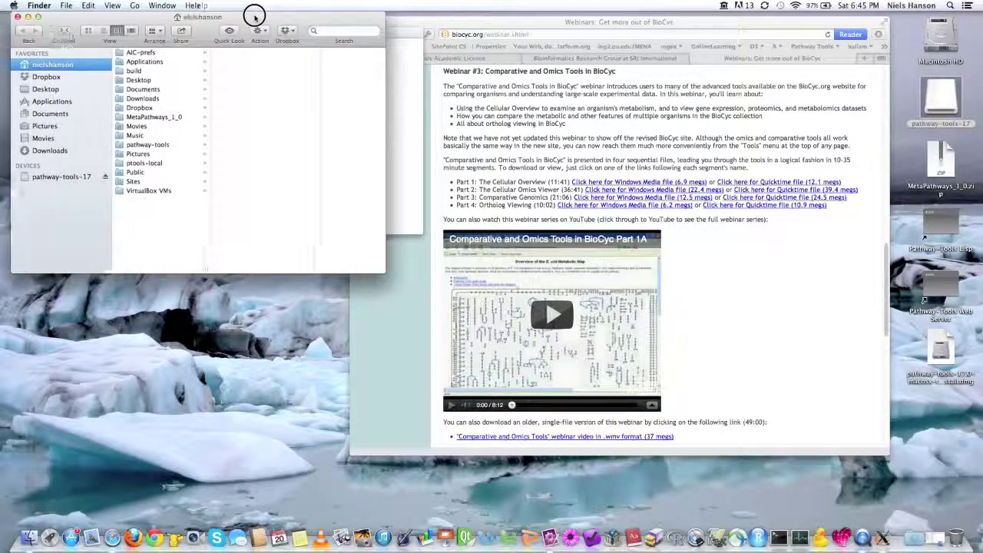
drag(253, 17, 299, 40)
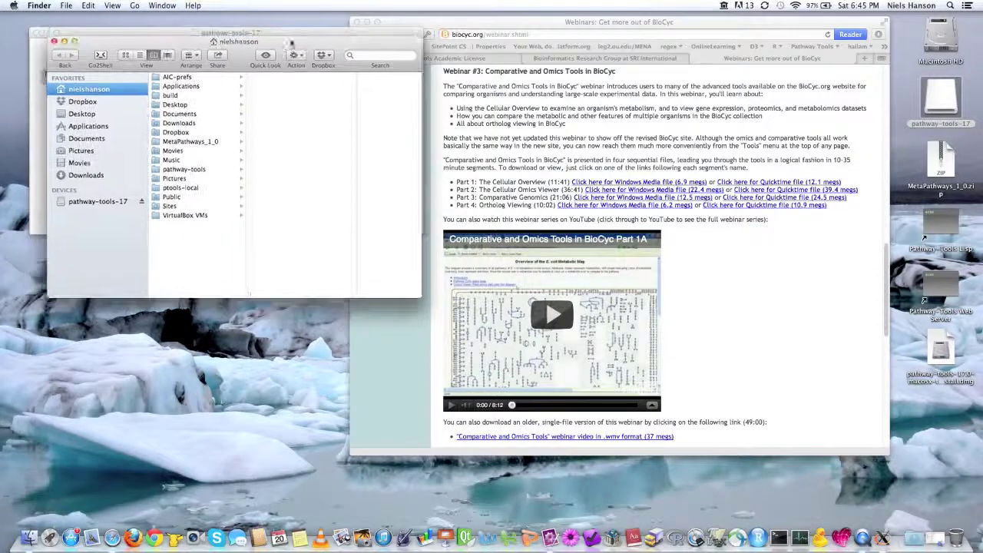
Browse in column view through ptools-local and pgdbs to the user folder.
click(200, 189)
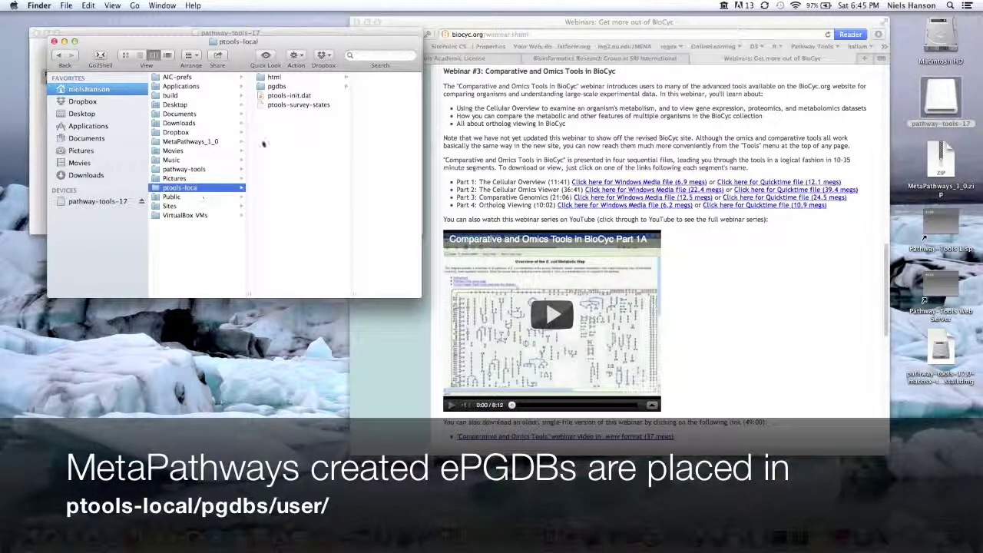
click(273, 87)
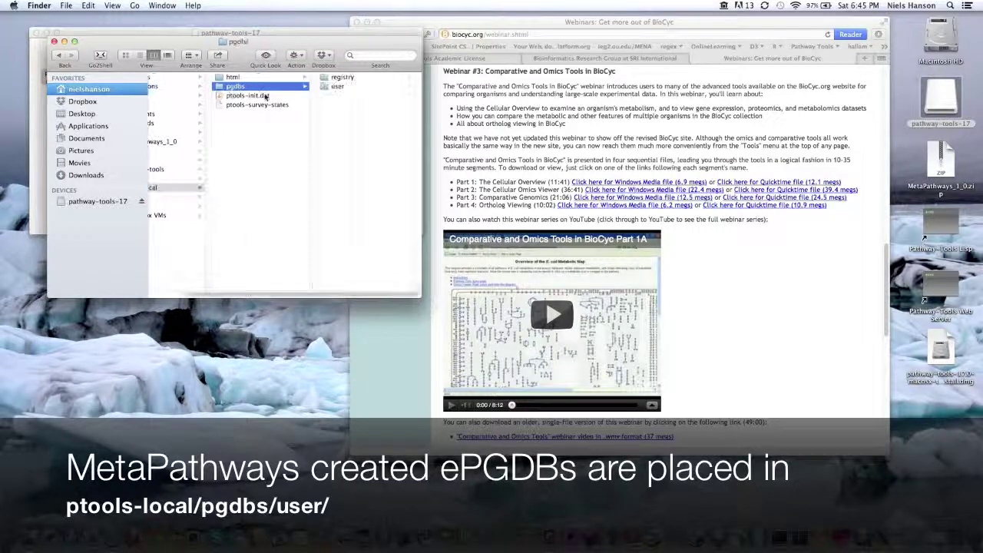
click(332, 89)
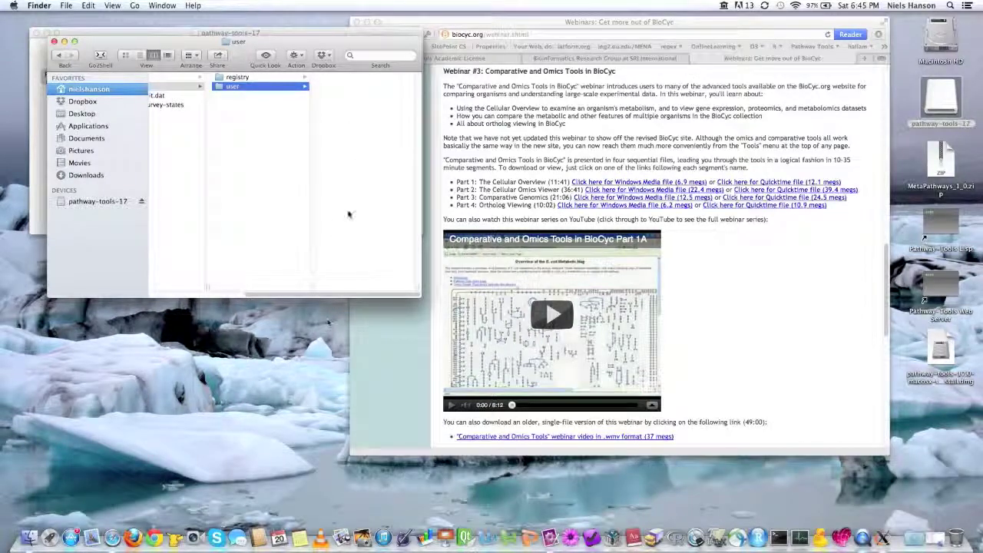
click(354, 293)
drag(354, 293, 206, 295)
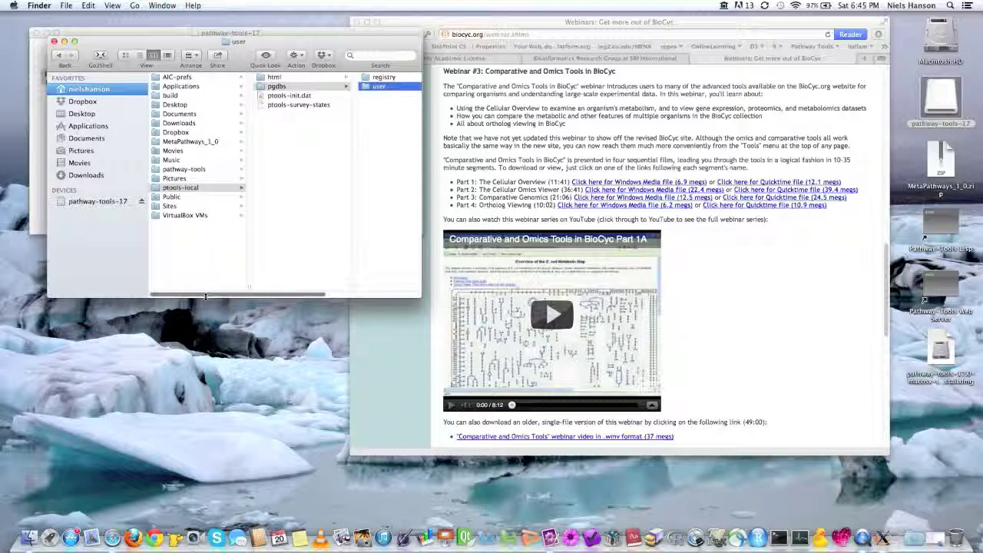
Select the pathway-tools folder in the home folder column to list ptlisp, ptwww and uninstall.
click(204, 170)
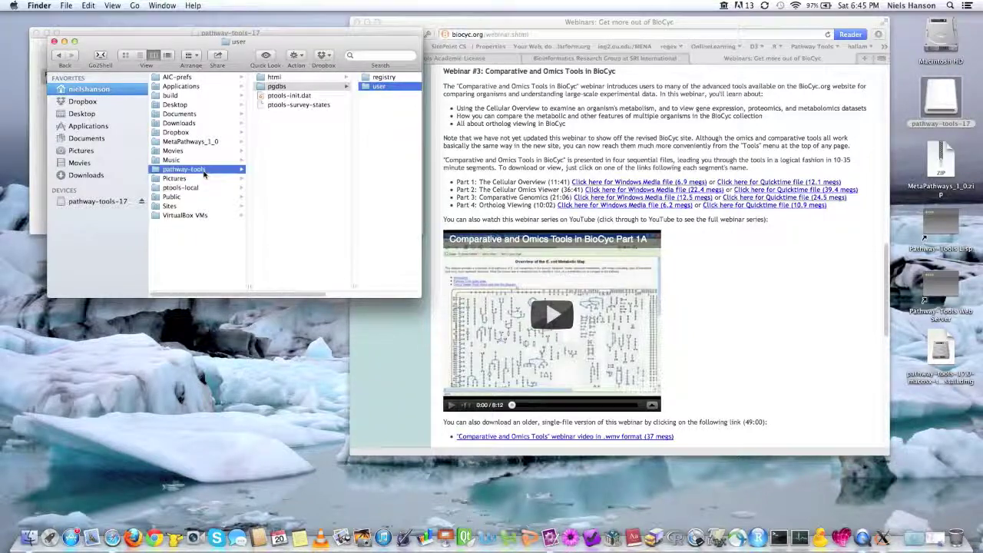